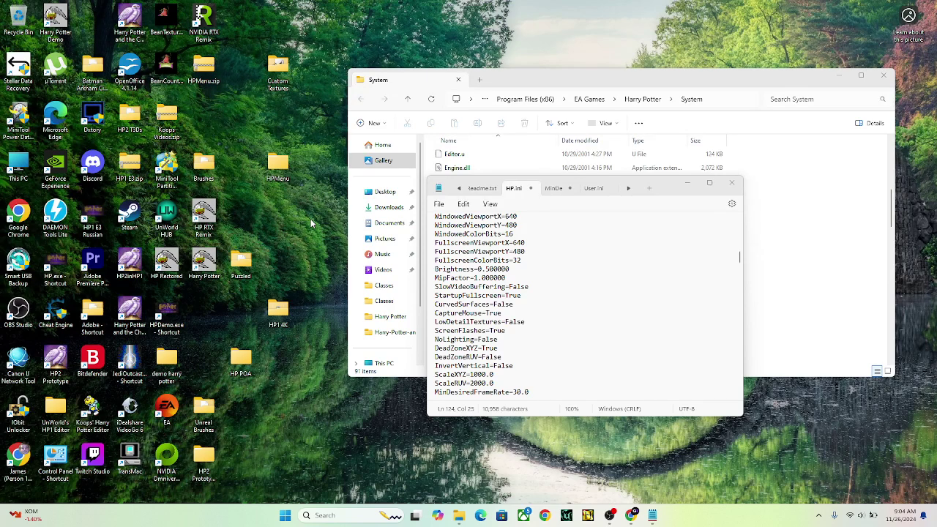
# Try launching Harry Potter, dismiss the access-denied warning, then open and minimize Documents\Harry Potter
pyautogui.doubleClick(202, 268)
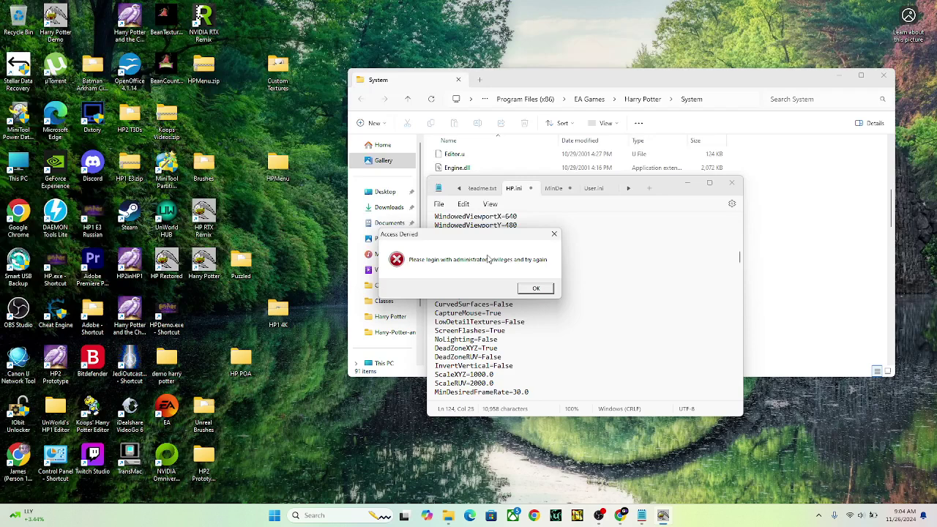
pyautogui.click(545, 290)
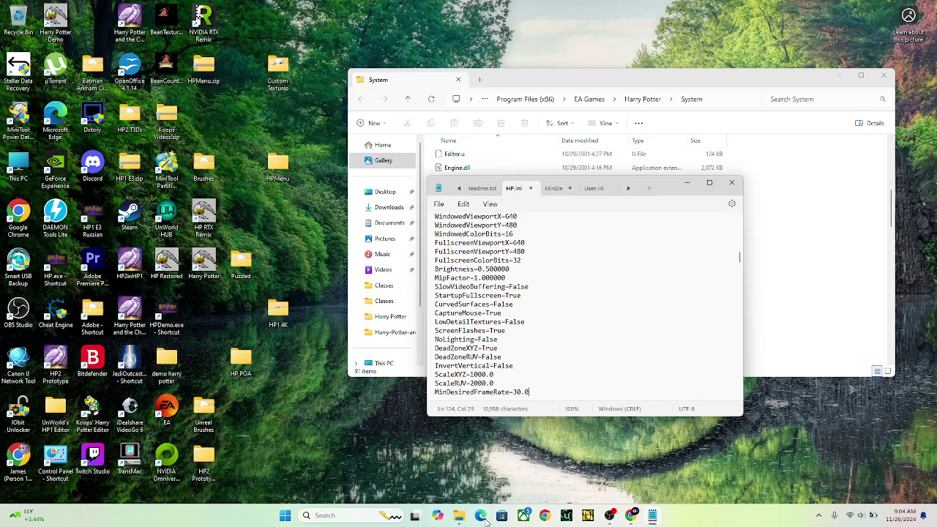
pyautogui.moveTo(452, 517)
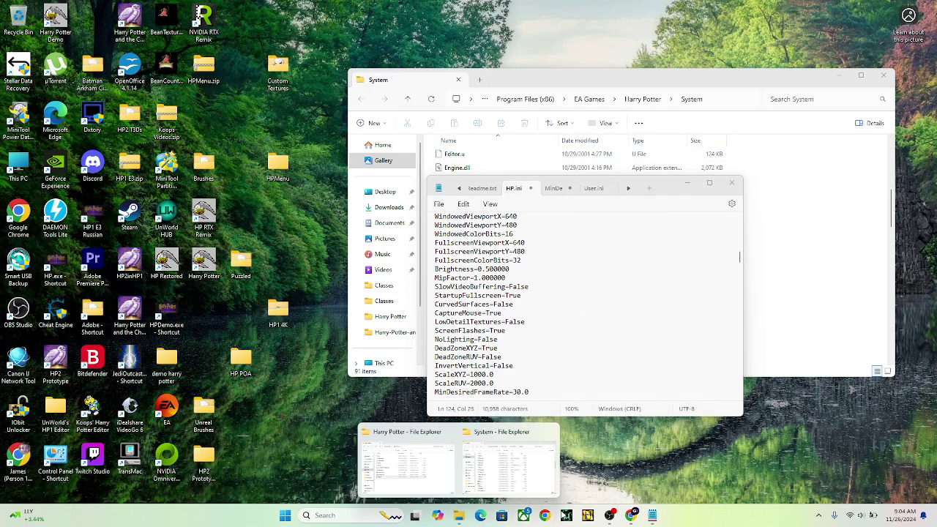
pyautogui.click(375, 473)
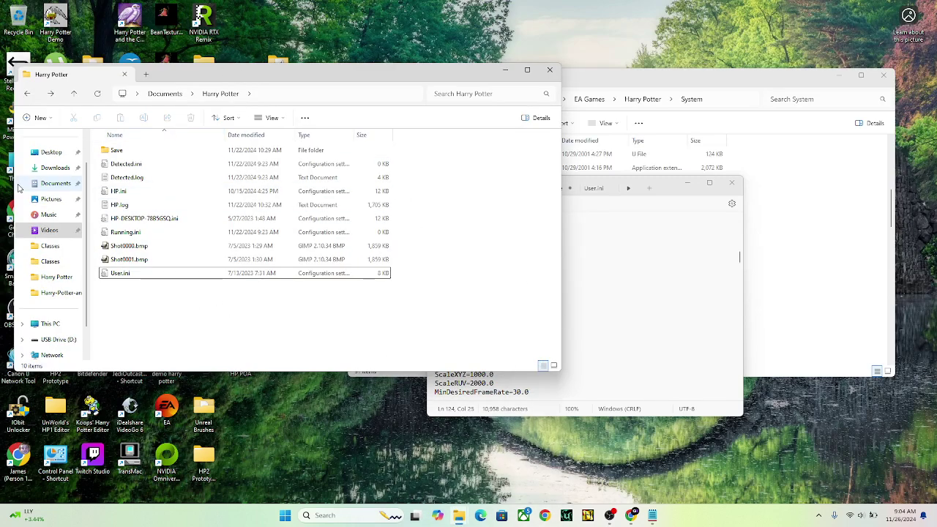
pyautogui.click(56, 183)
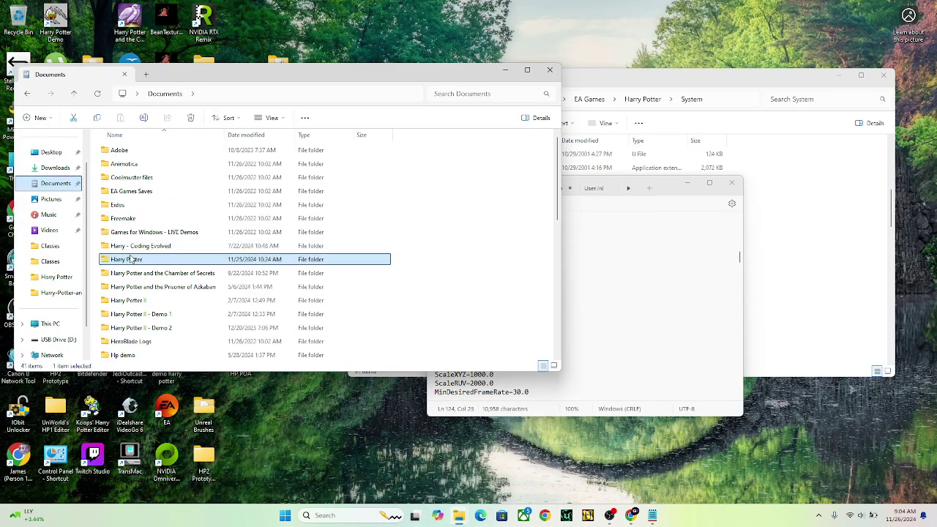
pyautogui.doubleClick(136, 259)
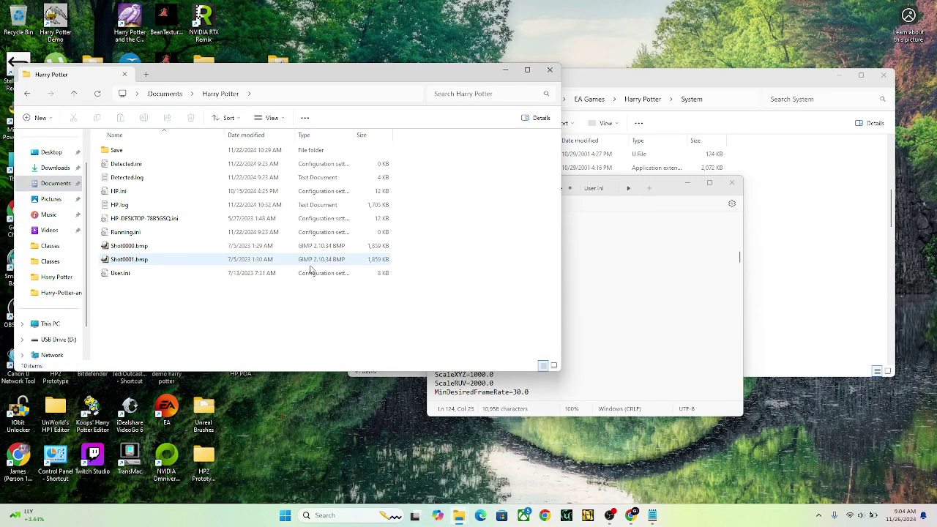
pyautogui.click(506, 71)
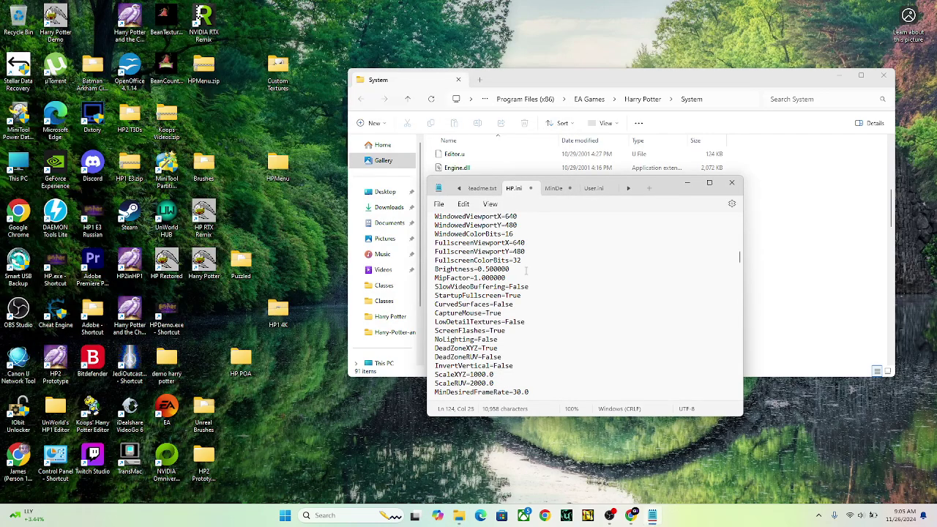
# Check the User.ini and MinDe notes in Notepad, then bring the System folder window forward
pyautogui.click(594, 188)
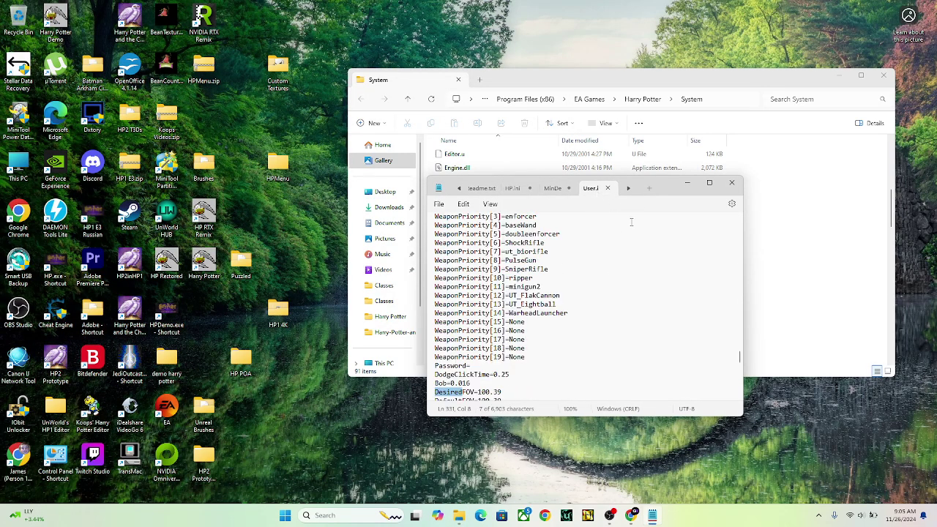
pyautogui.click(556, 194)
pyautogui.click(806, 249)
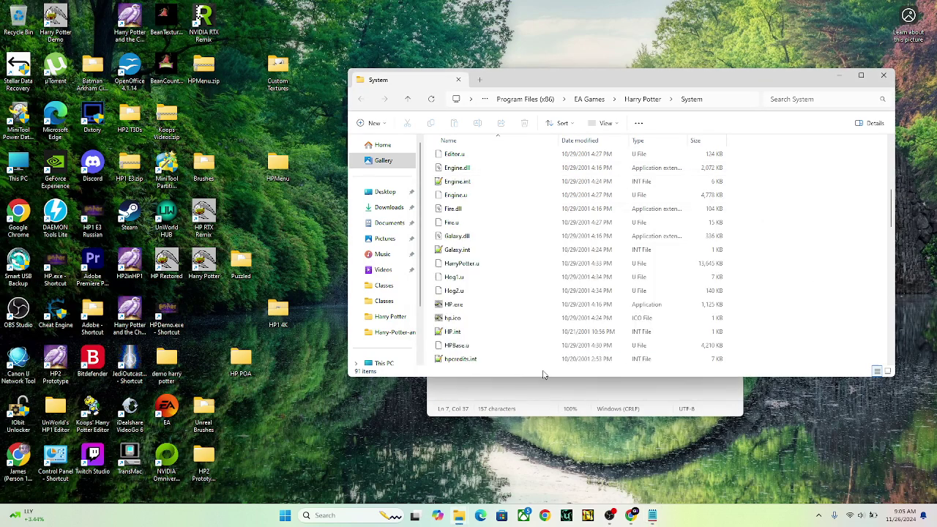
# Minimize the System folder and scroll through HP.ini's WindowsClient and XClient sections
pyautogui.click(838, 76)
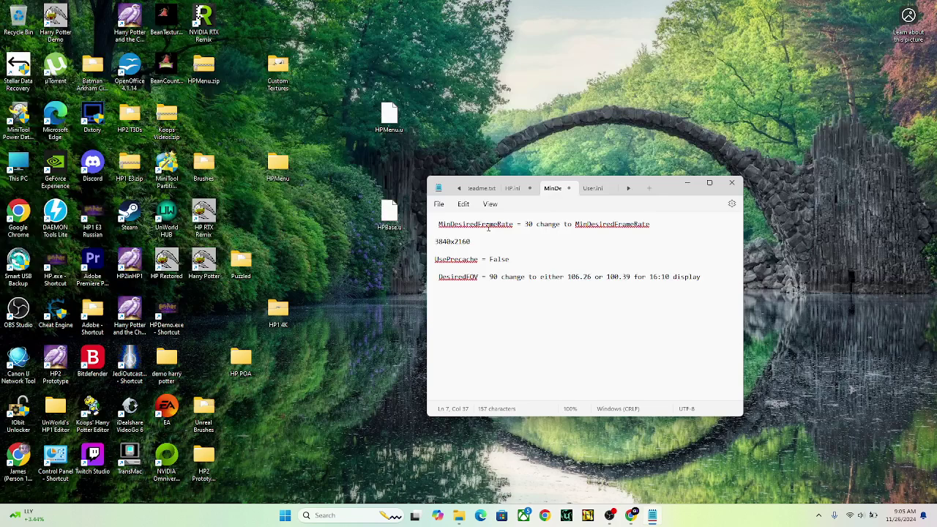
pyautogui.click(513, 188)
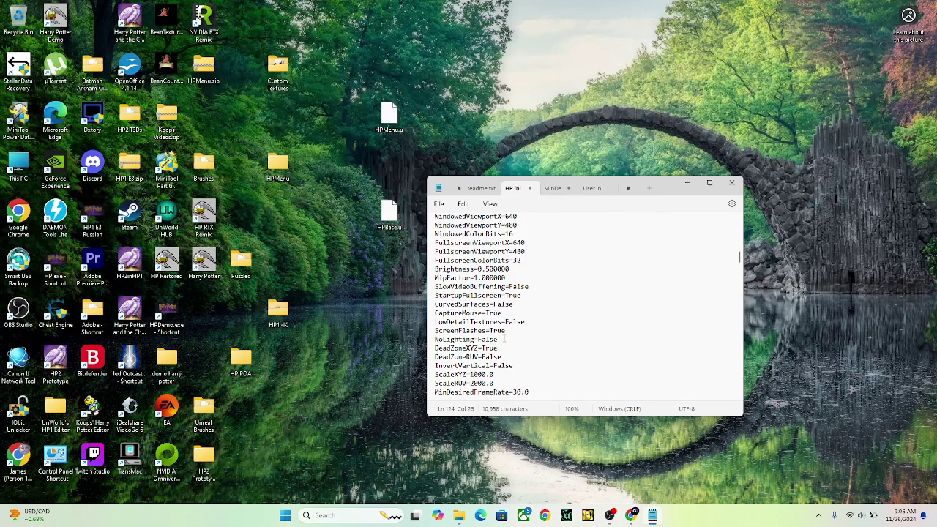
pyautogui.scroll(4, 534, 323)
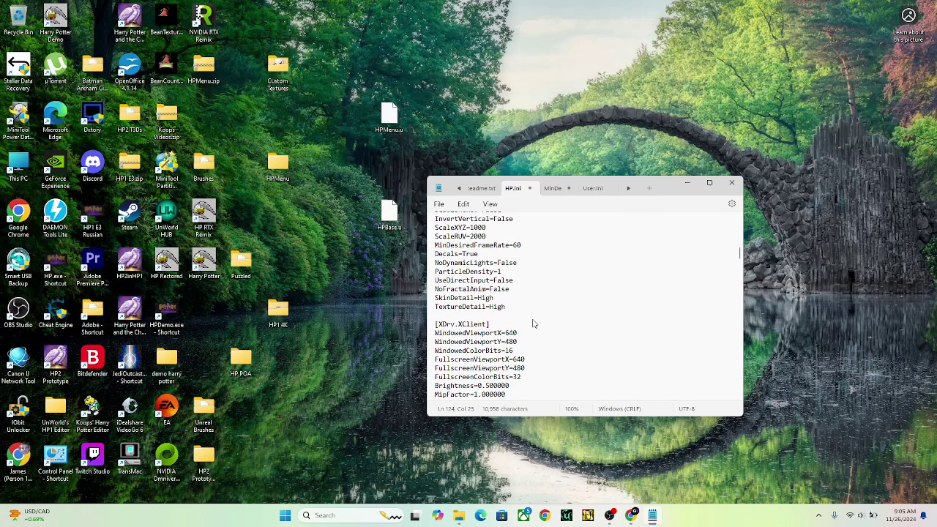
pyautogui.scroll(10, 533, 324)
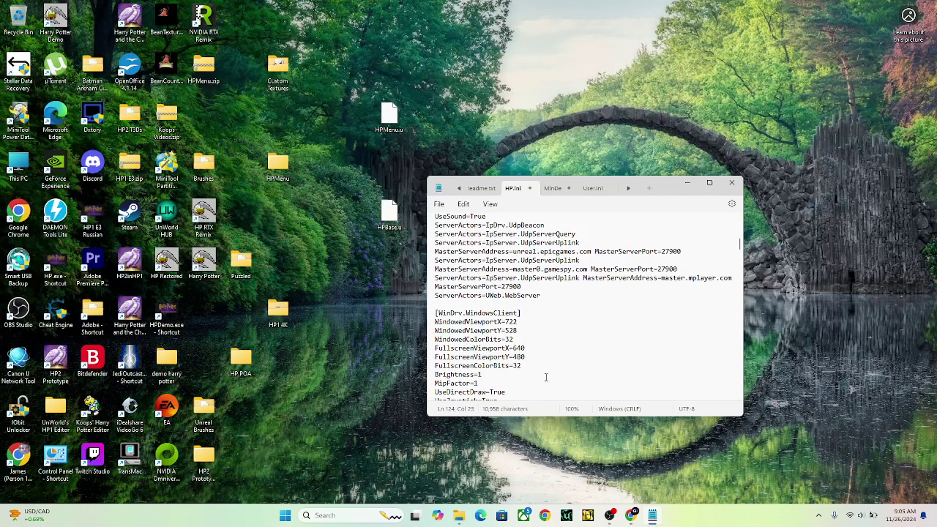
pyautogui.scroll(-8, 546, 377)
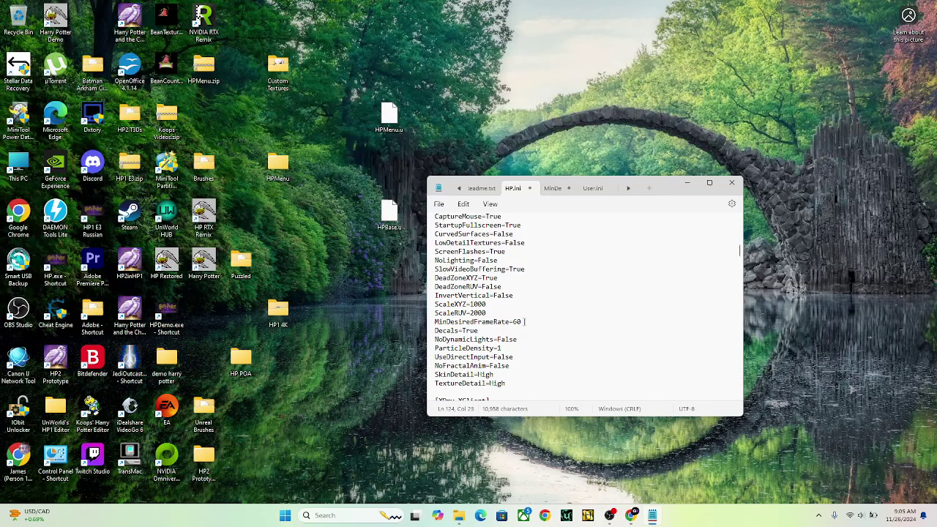
pyautogui.scroll(-8, 531, 336)
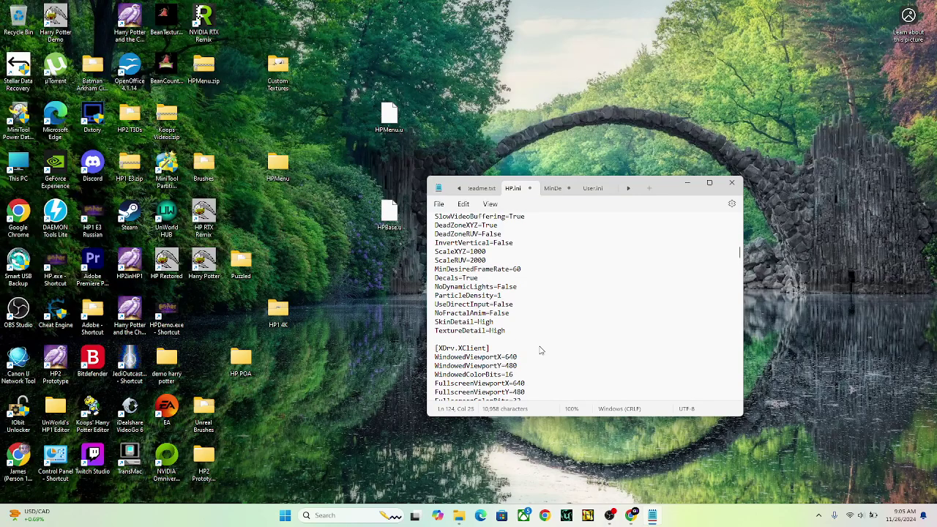
pyautogui.scroll(5, 535, 335)
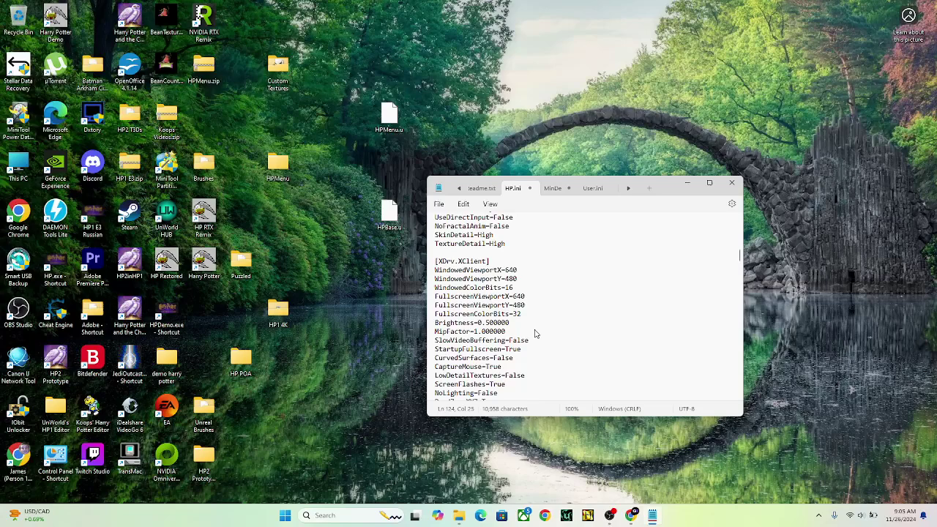
pyautogui.scroll(-4, 530, 356)
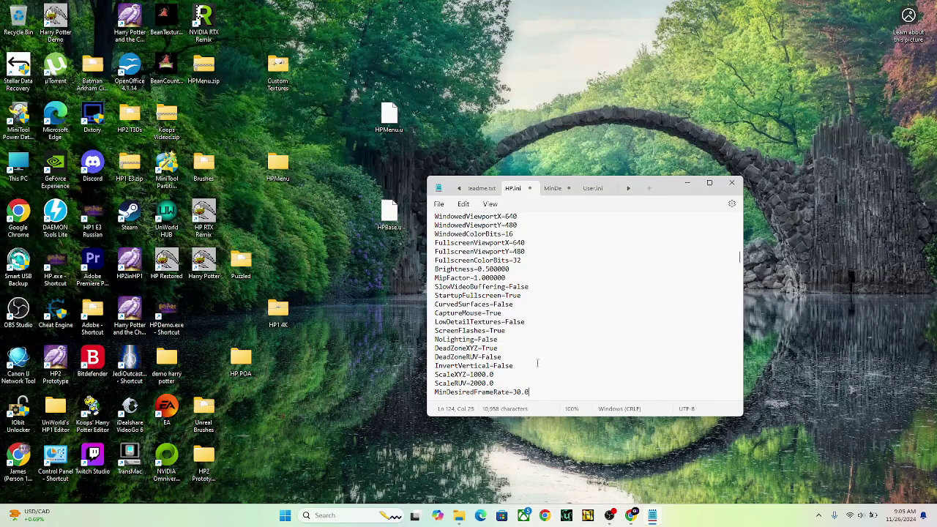
pyautogui.scroll(1, 607, 317)
pyautogui.scroll(-3, 607, 316)
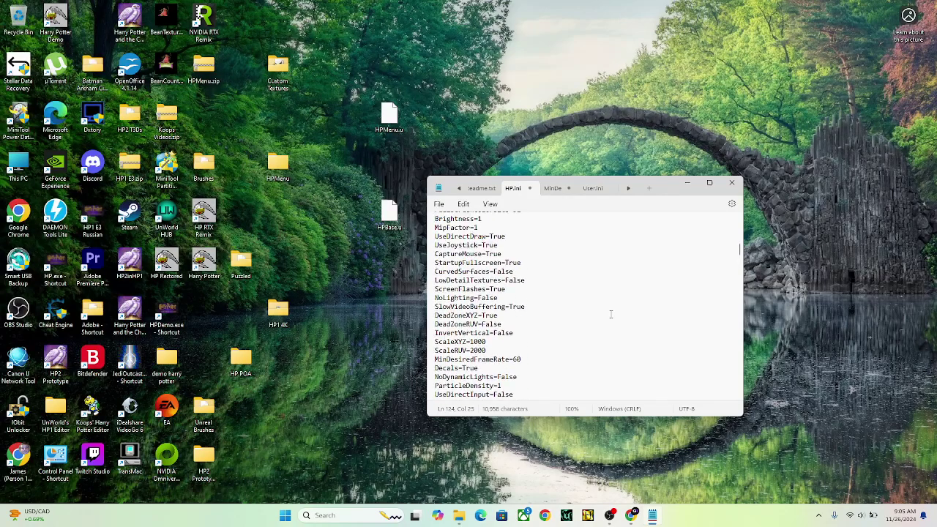
pyautogui.scroll(12, 604, 316)
pyautogui.scroll(-6, 600, 315)
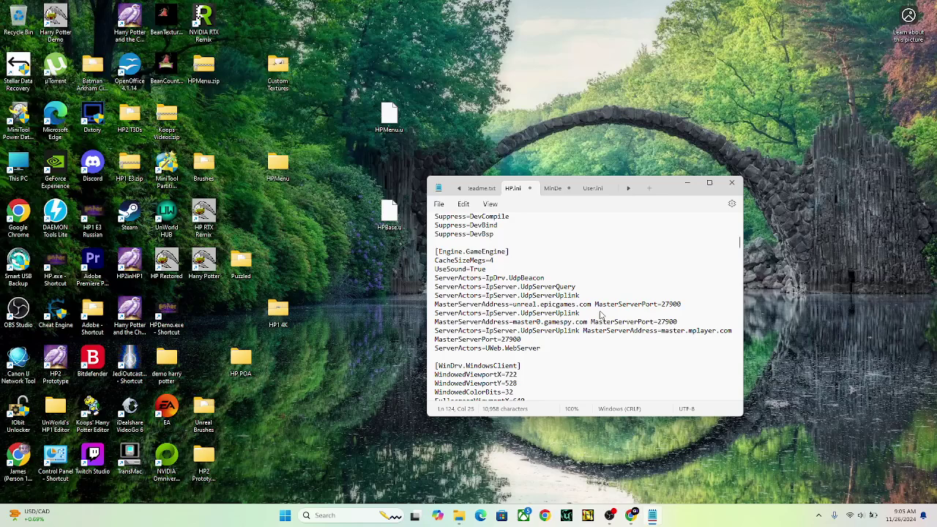
pyautogui.scroll(15, 601, 315)
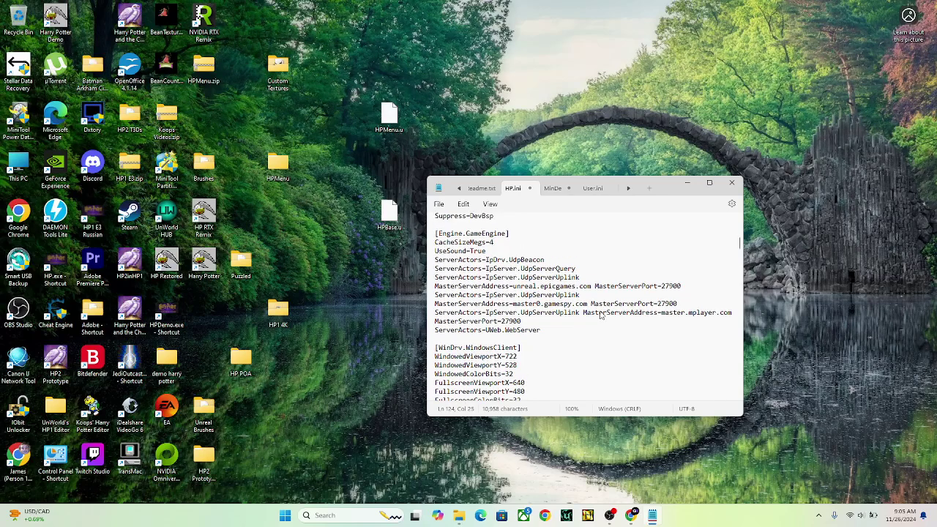
pyautogui.scroll(3, 601, 312)
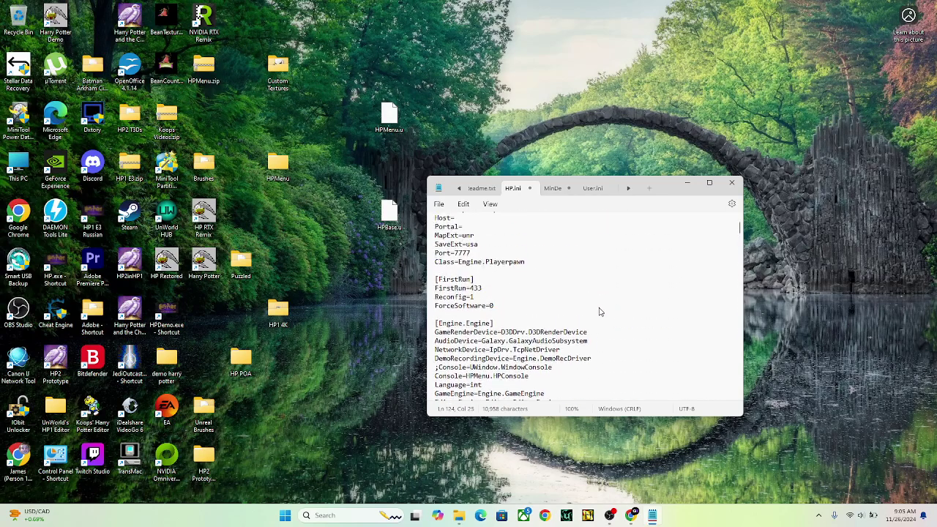
pyautogui.scroll(-15, 600, 313)
pyautogui.scroll(2, 597, 311)
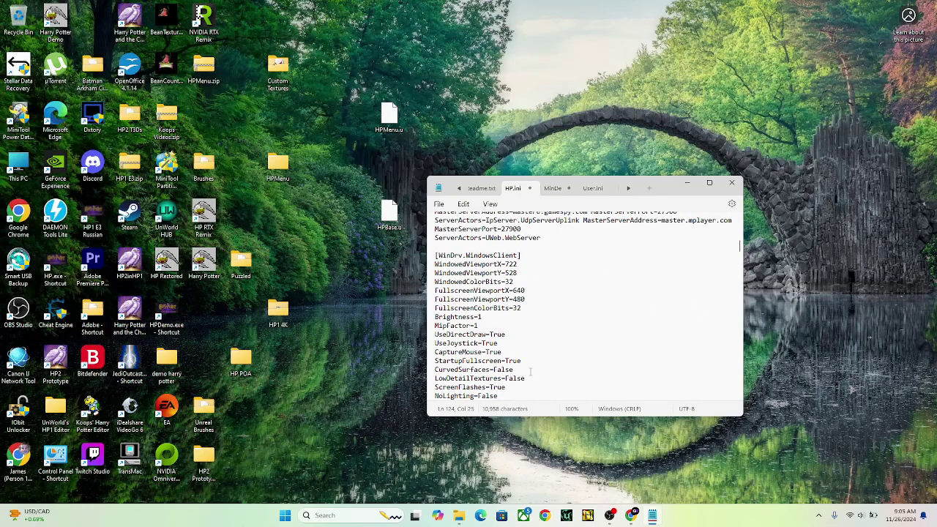
pyautogui.scroll(-4, 531, 374)
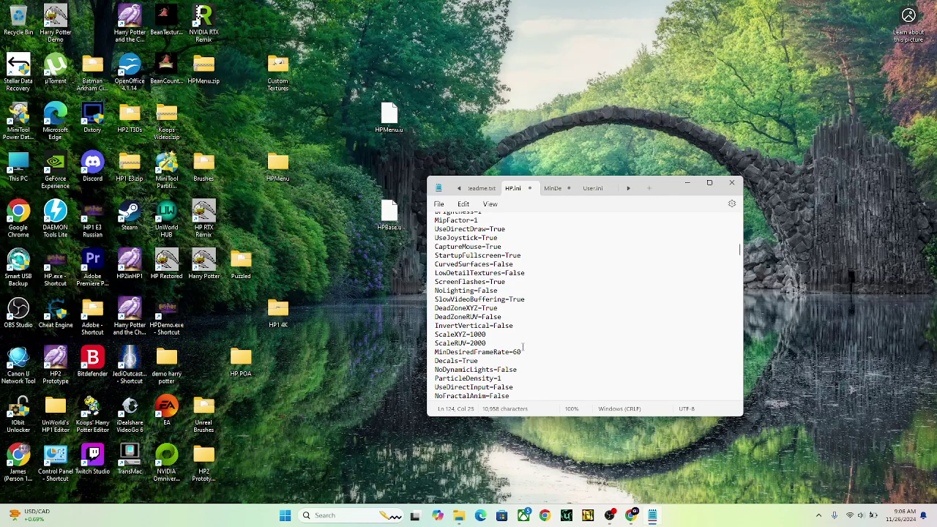
pyautogui.click(554, 189)
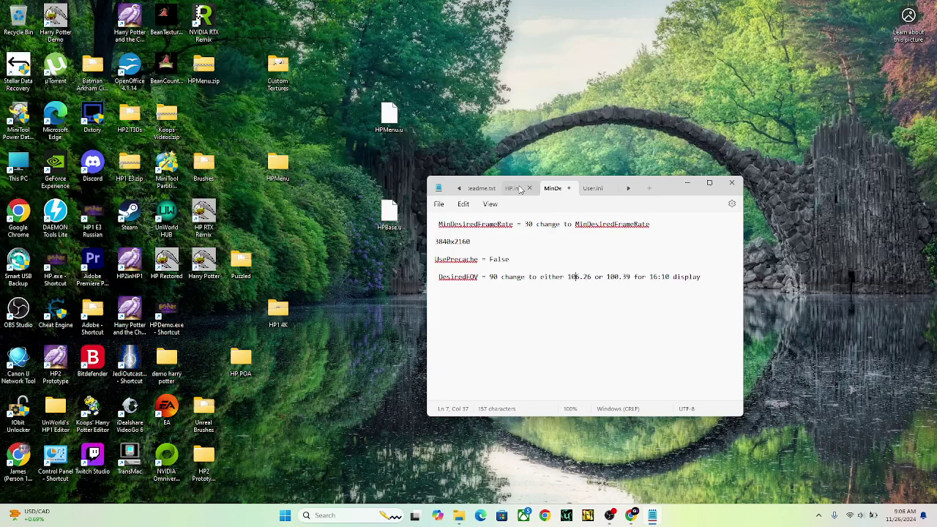
pyautogui.click(516, 190)
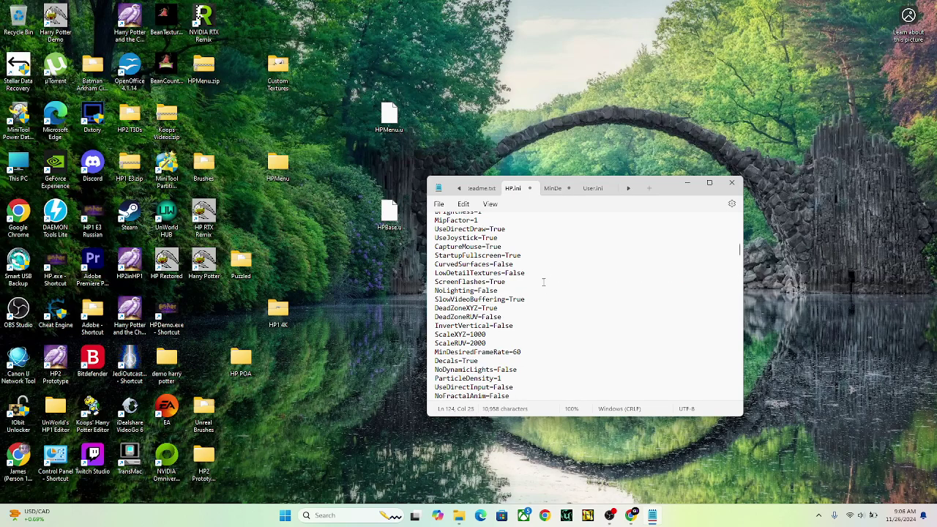
pyautogui.scroll(-3, 544, 280)
pyautogui.scroll(2, 543, 285)
pyautogui.scroll(-10, 543, 286)
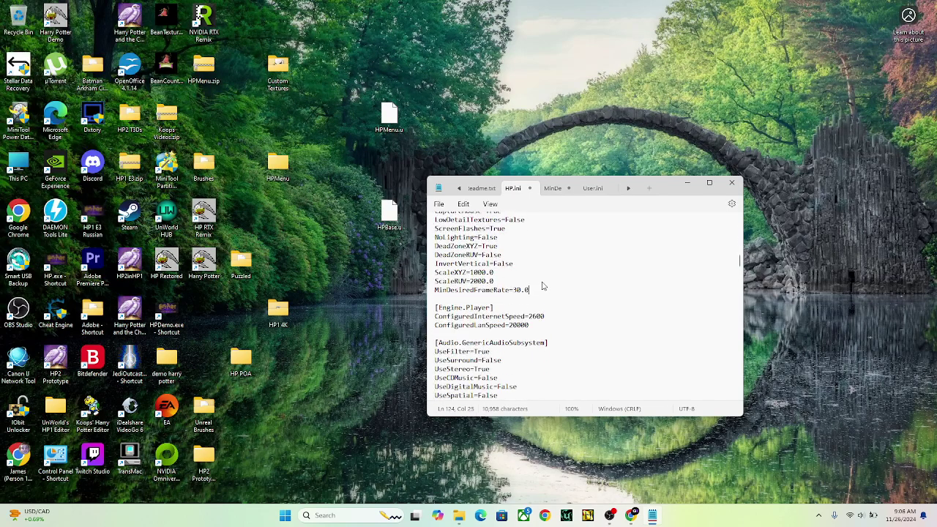
pyautogui.scroll(-12, 543, 286)
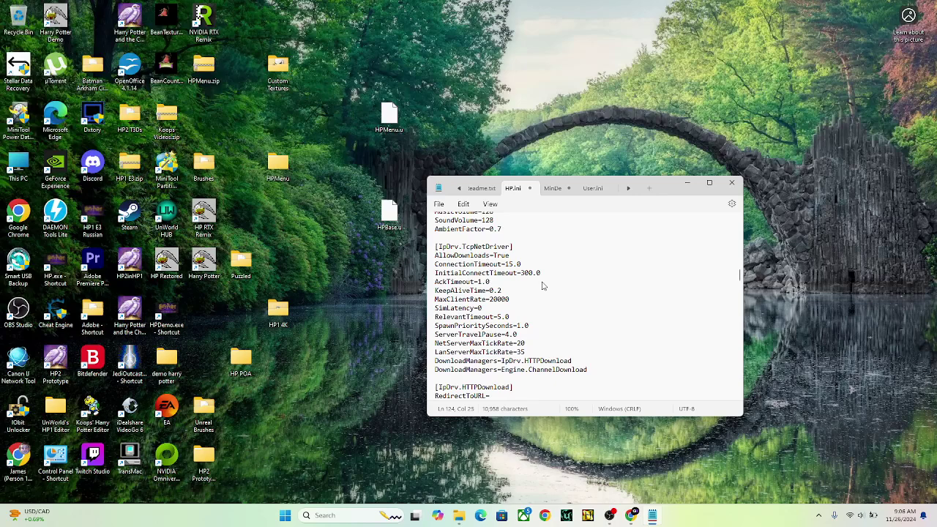
pyautogui.scroll(-12, 543, 285)
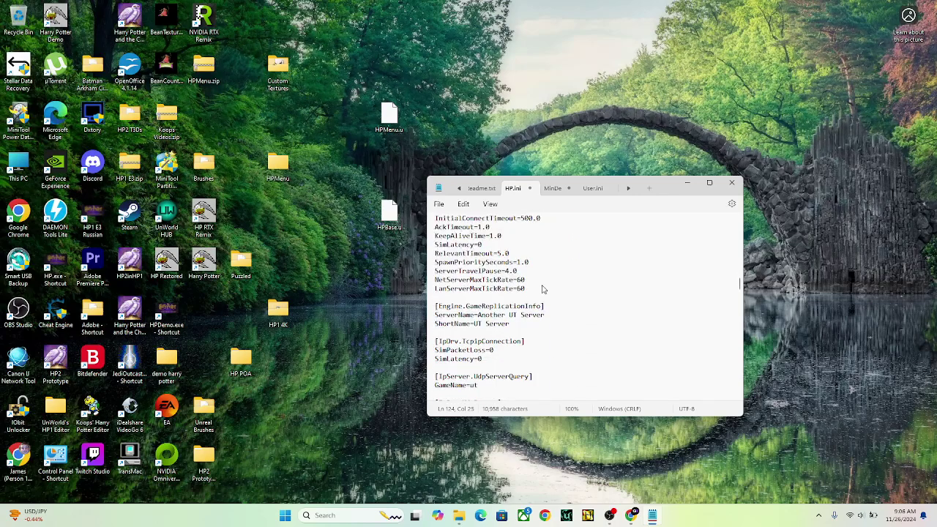
pyautogui.scroll(-10, 543, 293)
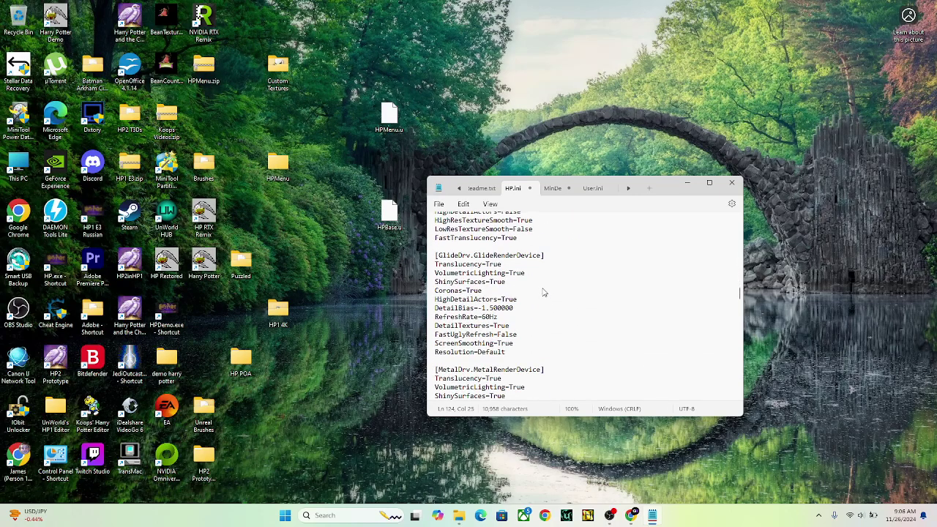
pyautogui.scroll(-4, 543, 291)
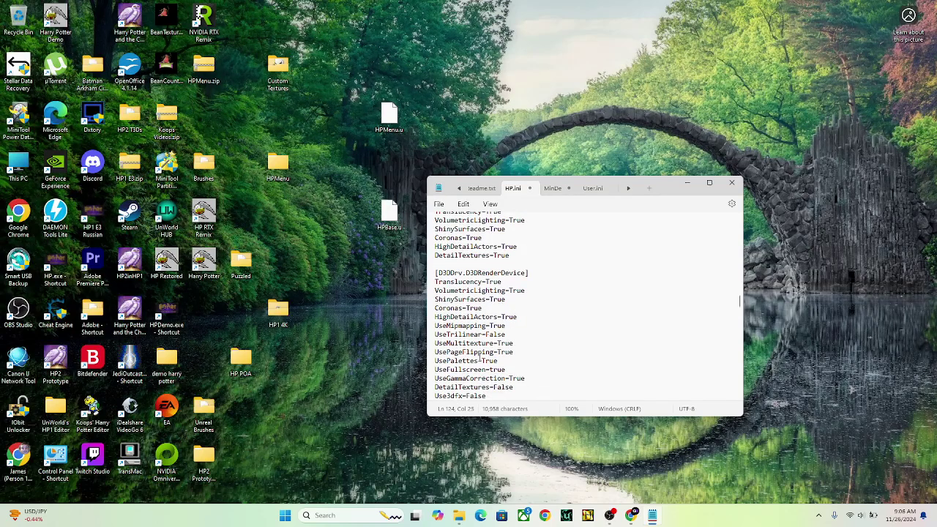
pyautogui.scroll(-2, 467, 292)
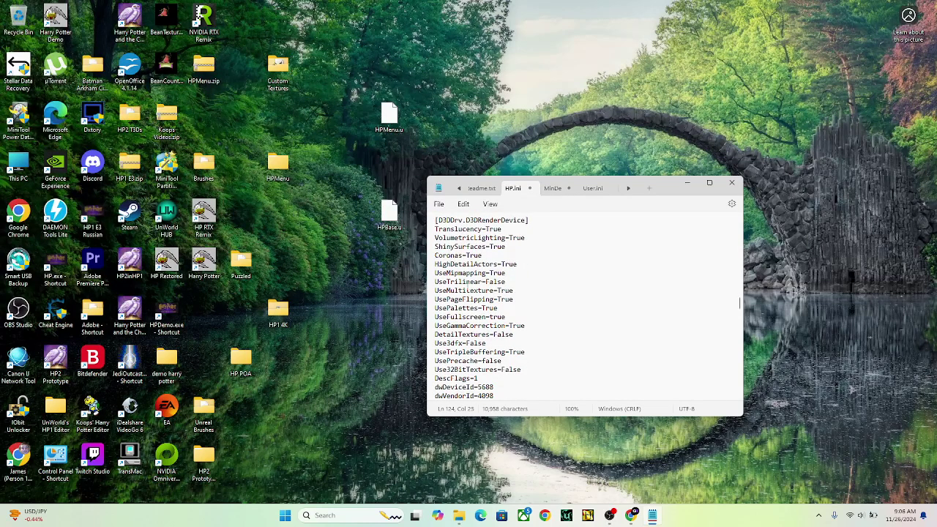
pyautogui.click(502, 361)
pyautogui.click(553, 188)
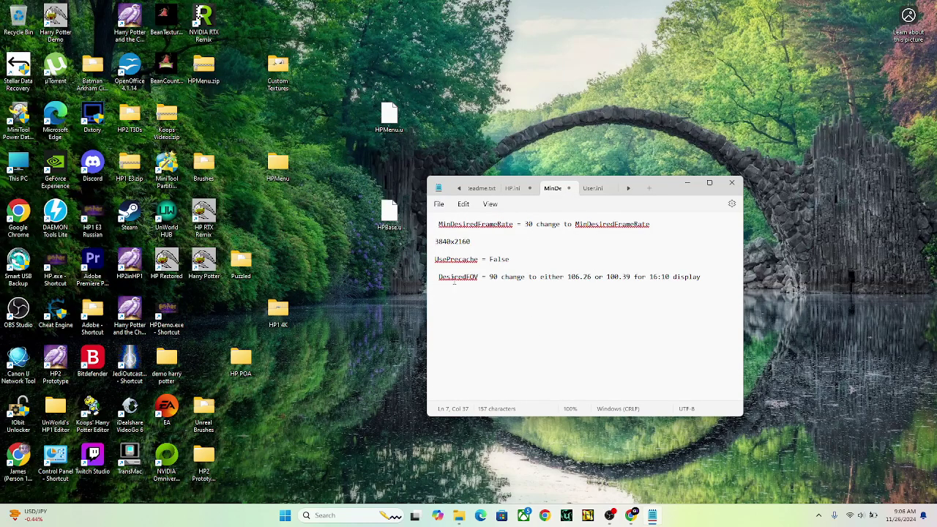
pyautogui.click(514, 188)
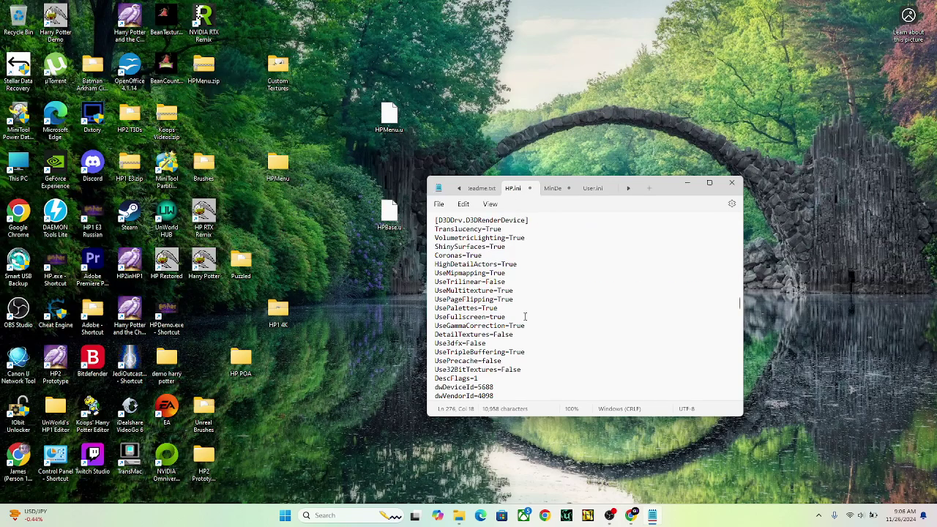
pyautogui.scroll(5, 525, 316)
pyautogui.scroll(10, 524, 320)
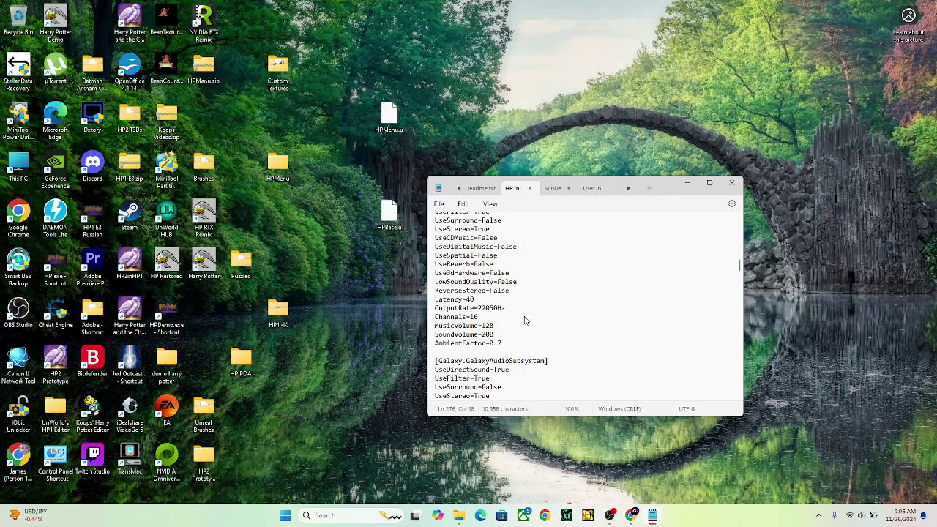
pyautogui.moveTo(459, 516)
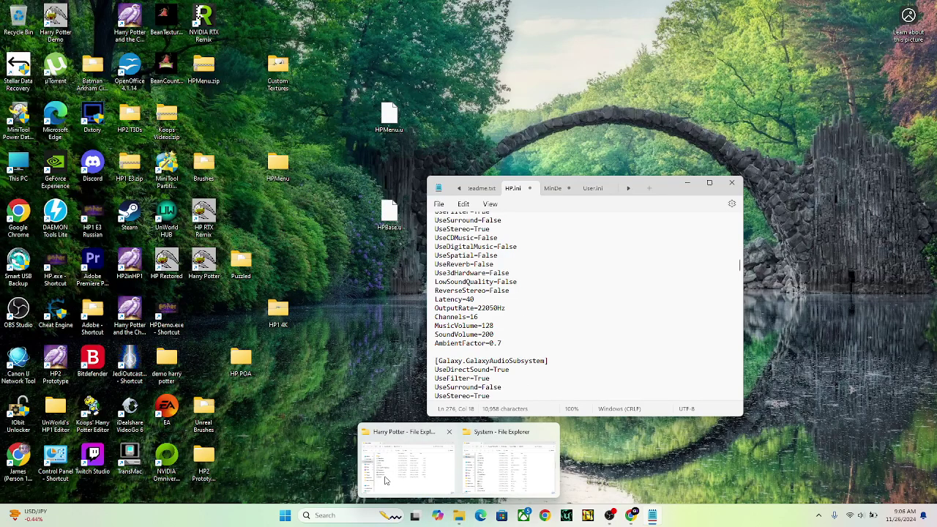
pyautogui.click(375, 334)
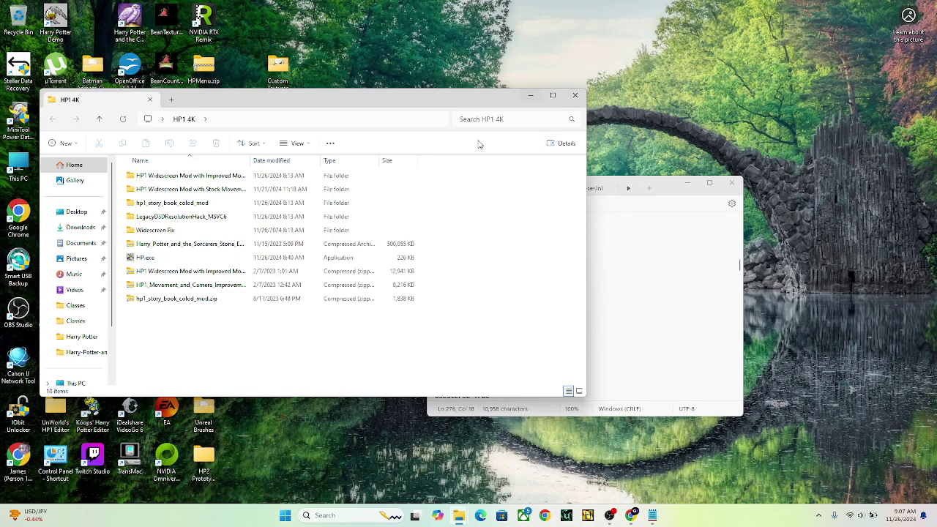
# Minimize the HP1 4K folder and compare HP.ini against the User.ini and MinDe resolution notes
pyautogui.click(531, 95)
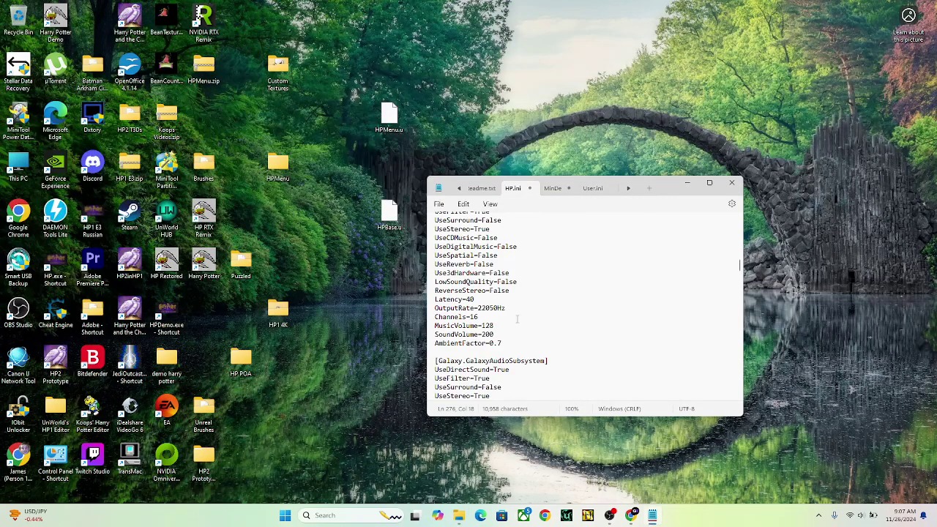
pyautogui.scroll(4, 552, 298)
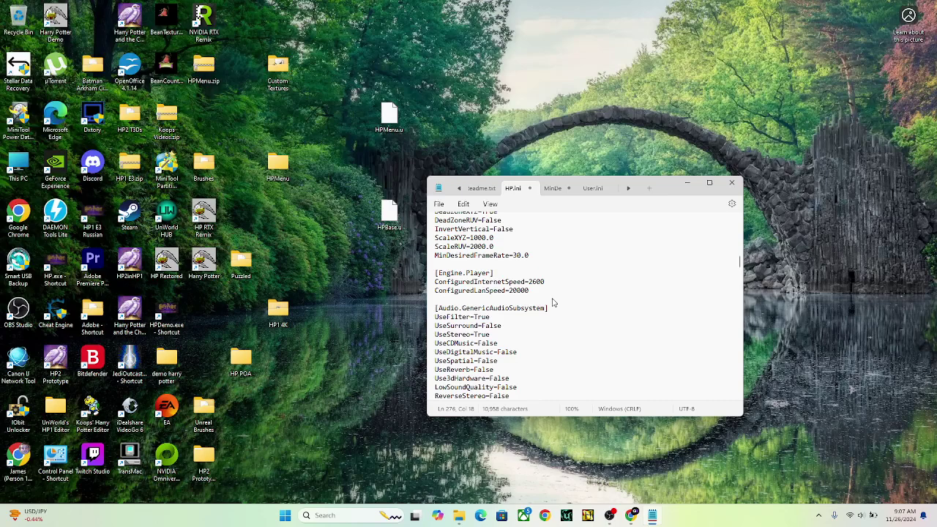
pyautogui.scroll(4, 553, 303)
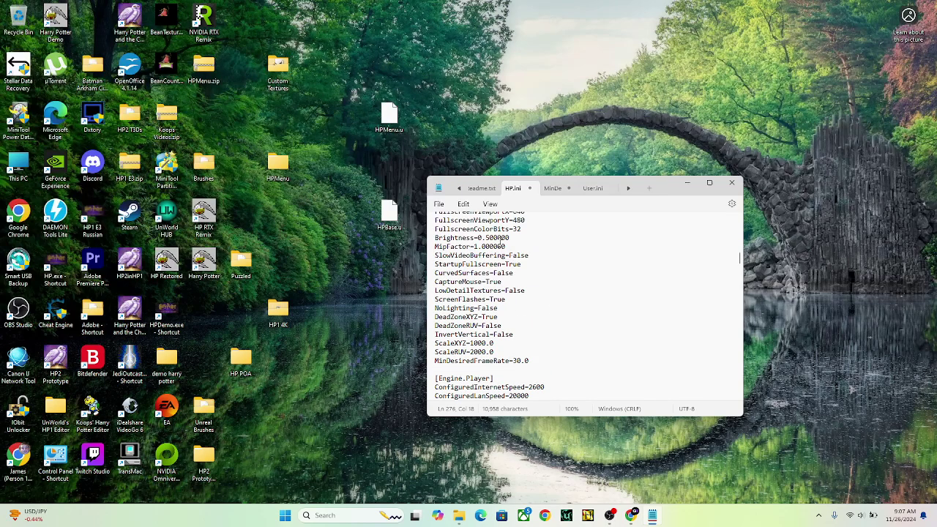
pyautogui.scroll(3, 582, 300)
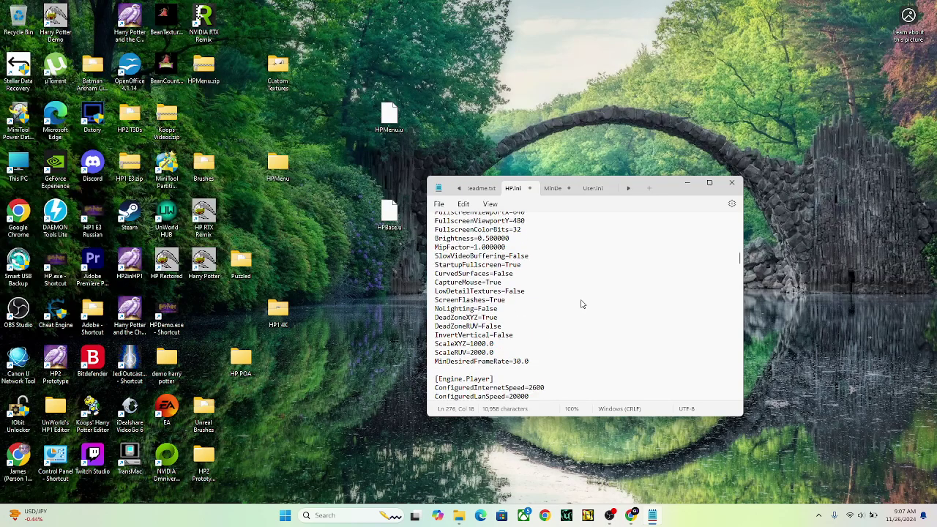
pyautogui.scroll(10, 582, 302)
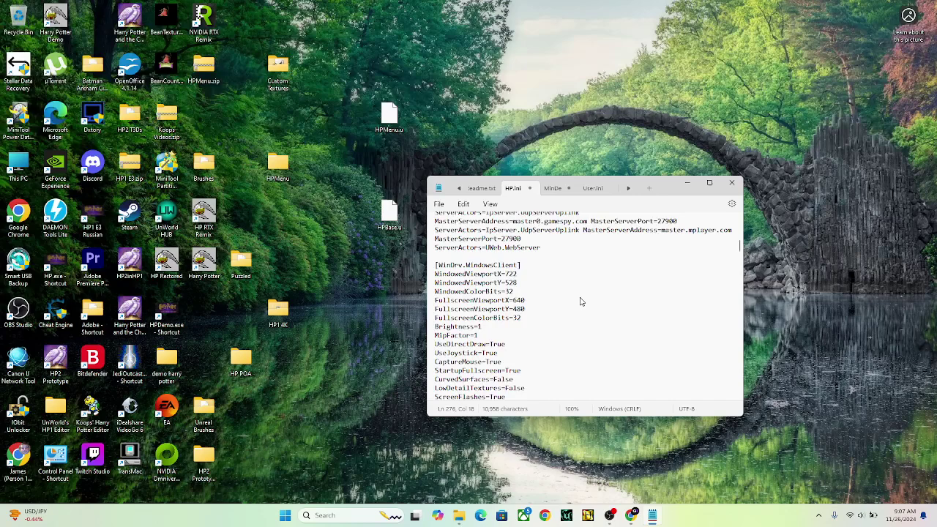
pyautogui.scroll(-7, 581, 301)
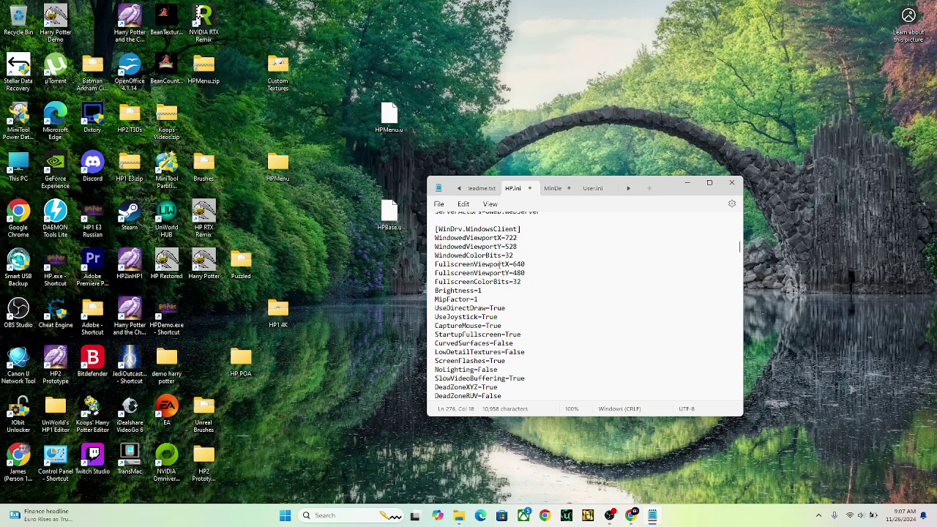
pyautogui.click(593, 189)
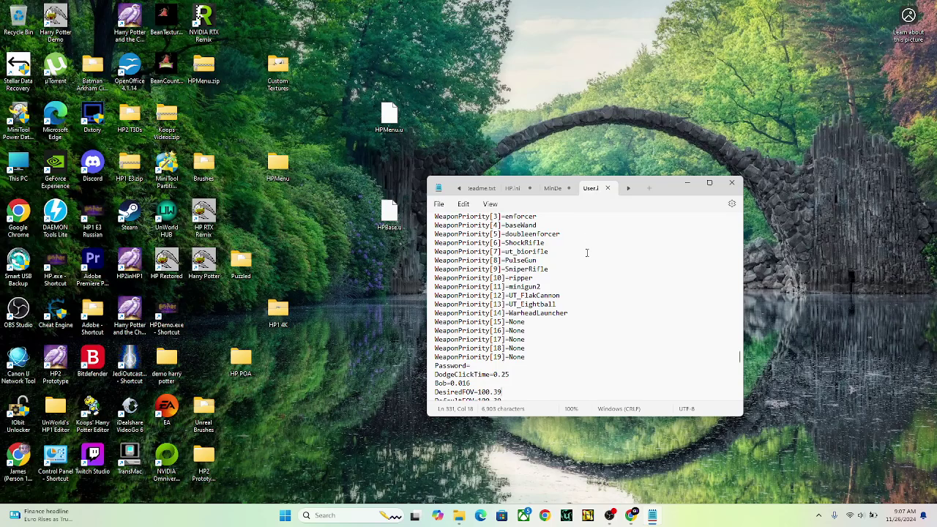
pyautogui.click(553, 188)
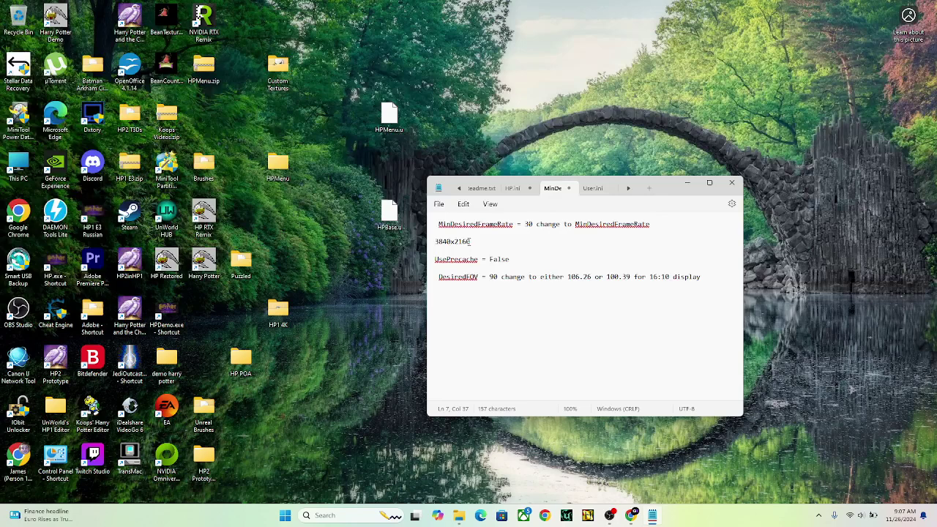
pyautogui.click(516, 189)
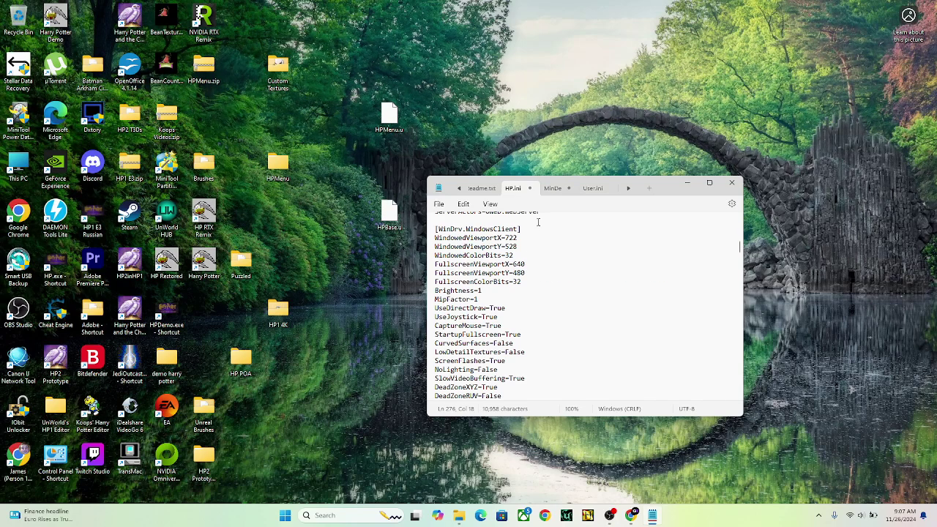
pyautogui.click(553, 188)
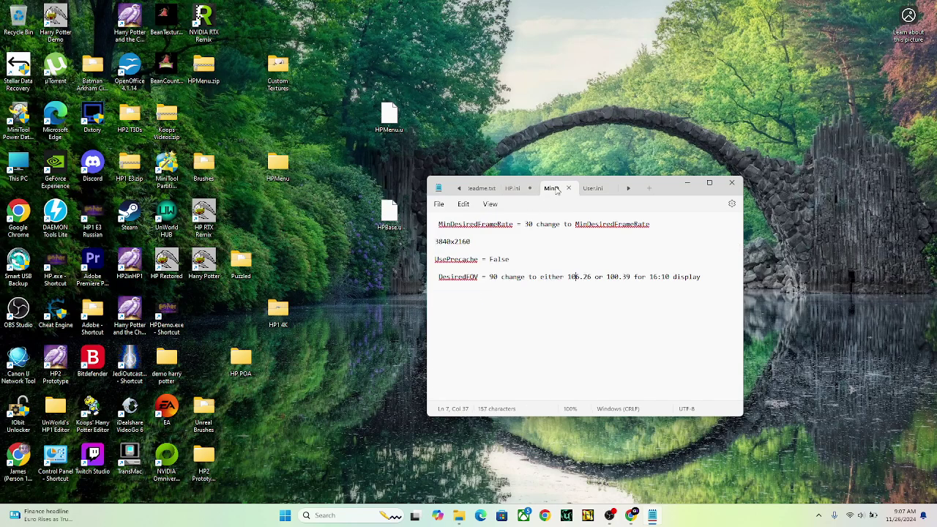
pyautogui.click(513, 188)
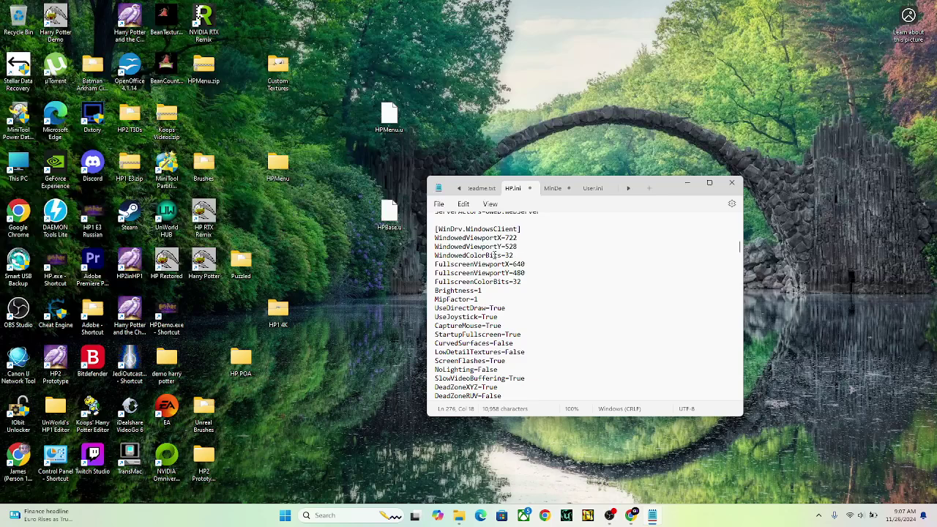
# Change FullscreenViewportX from 640 to 3840 and FullscreenViewportY to 2160 in HP.ini
pyautogui.click(528, 263)
pyautogui.press('BackSpace')
pyautogui.press('BackSpace')
pyautogui.press('BackSpace')
pyautogui.write('3')
pyautogui.write('841')
pyautogui.press('BackSpace')
pyautogui.write('0')
pyautogui.press('BackSpace')
pyautogui.press('BackSpace')
pyautogui.press('BackSpace')
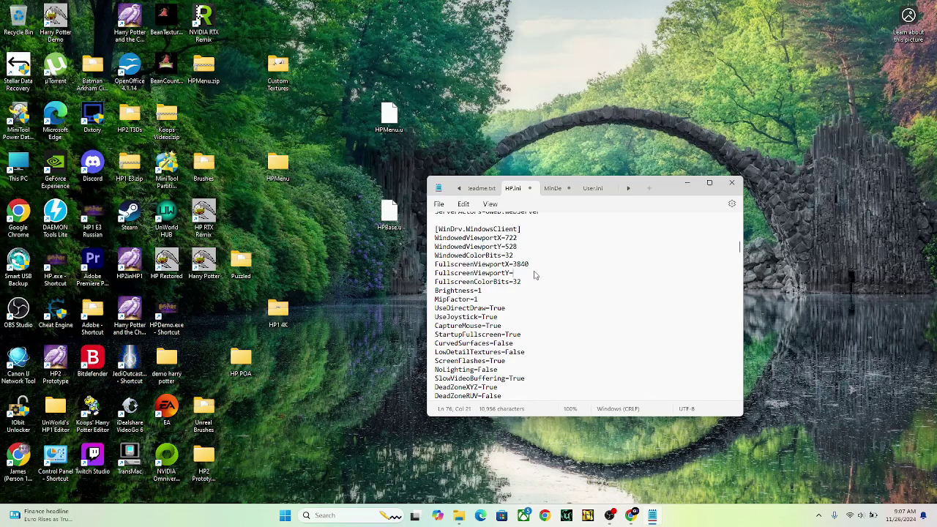
pyautogui.write('2160')
pyautogui.click(524, 284)
# Recheck the MinDe notes, then save HP.ini through the File menu
pyautogui.click(553, 188)
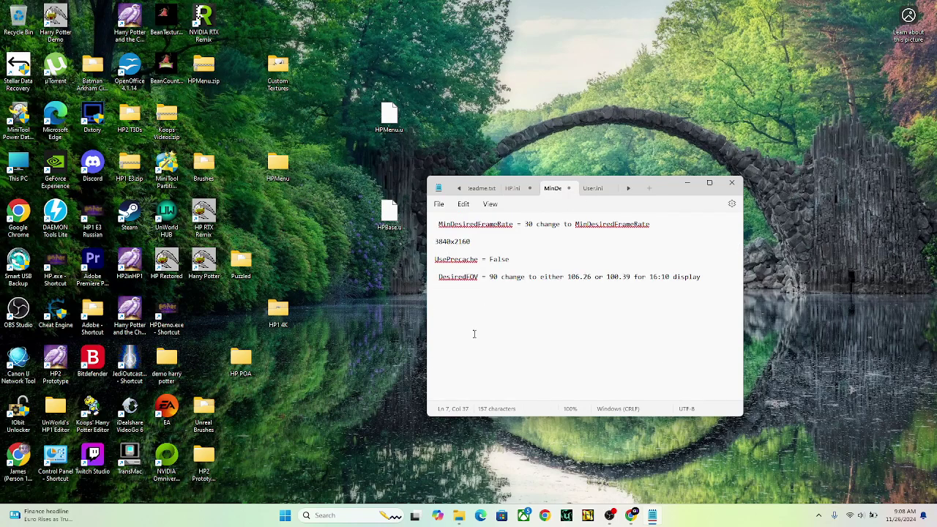
pyautogui.click(511, 191)
pyautogui.click(443, 206)
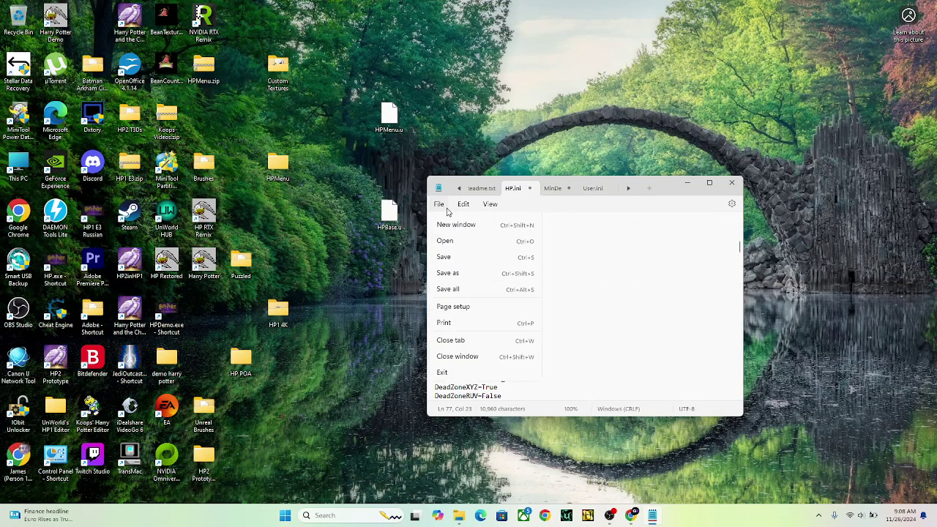
pyautogui.click(446, 257)
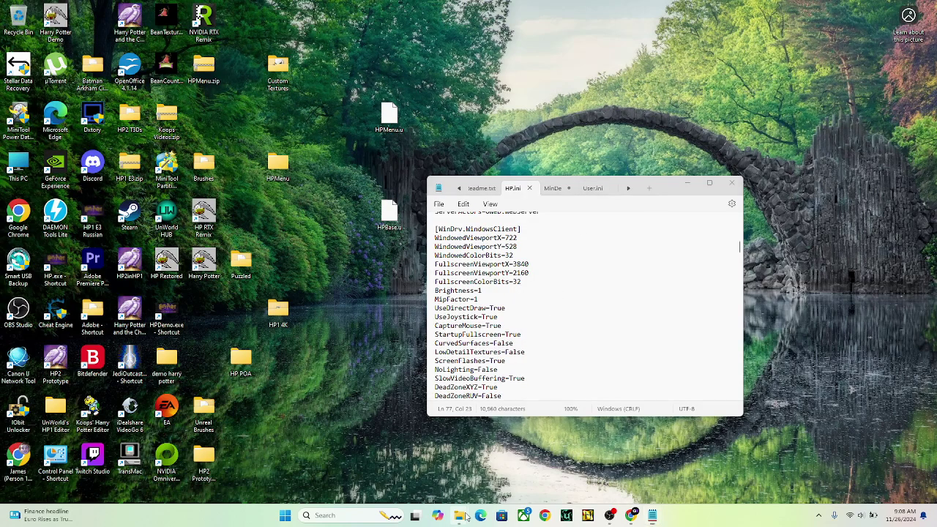
# Minimize the Harry Potter documents folder and browse HP.ini around the [Engine.PlayerPawn] section
pyautogui.moveTo(460, 515)
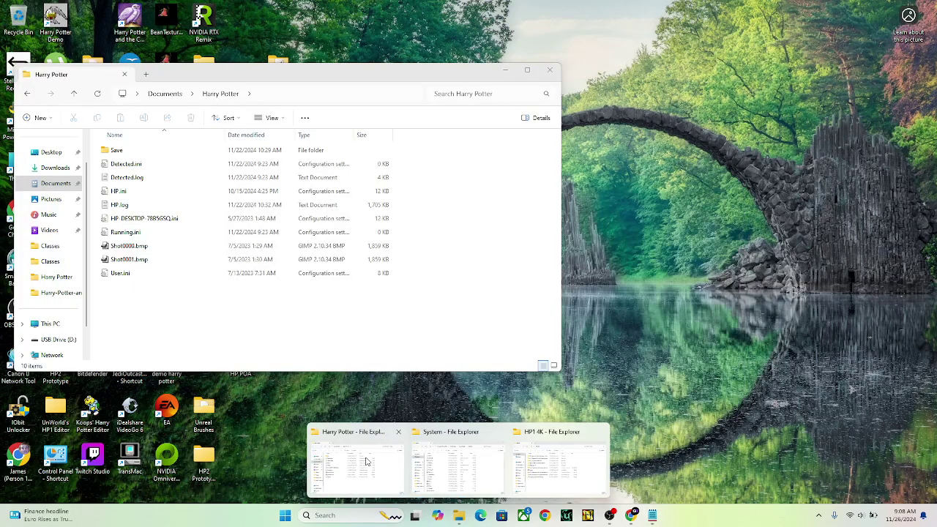
pyautogui.click(366, 462)
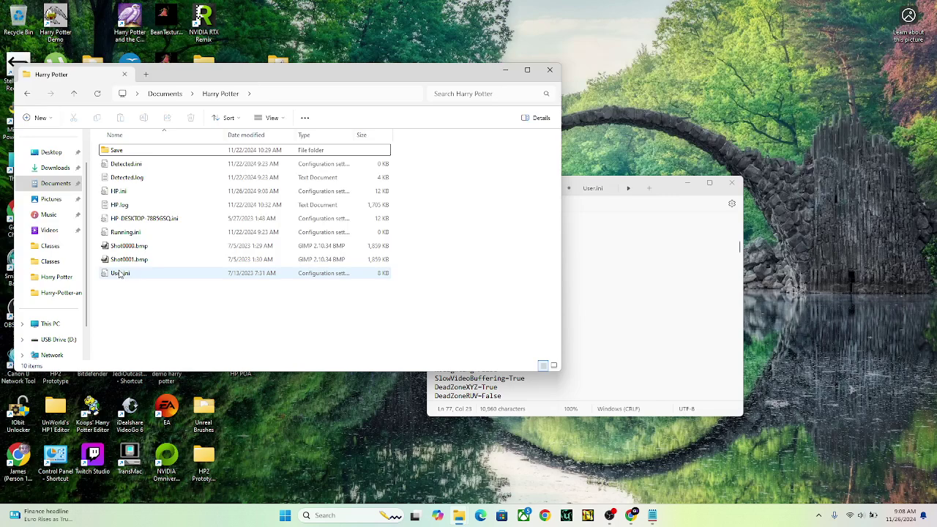
pyautogui.click(504, 70)
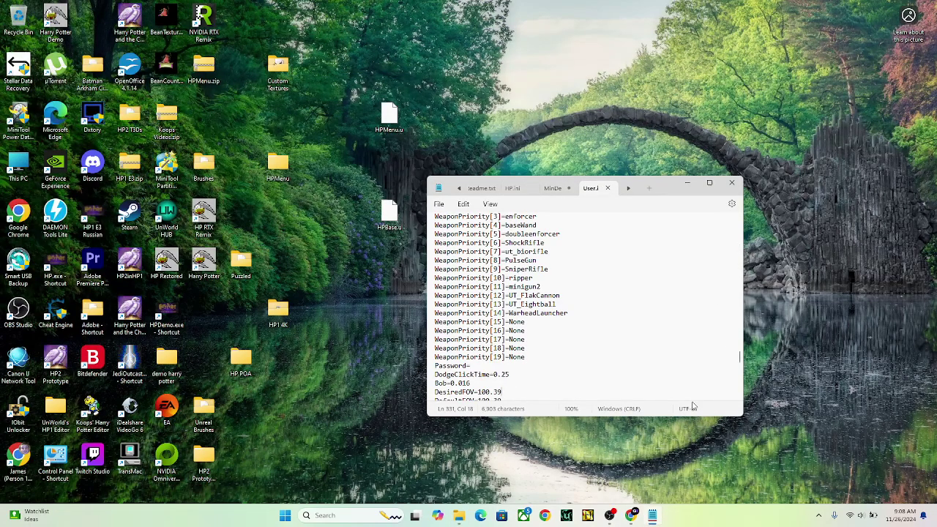
pyautogui.scroll(4, 583, 319)
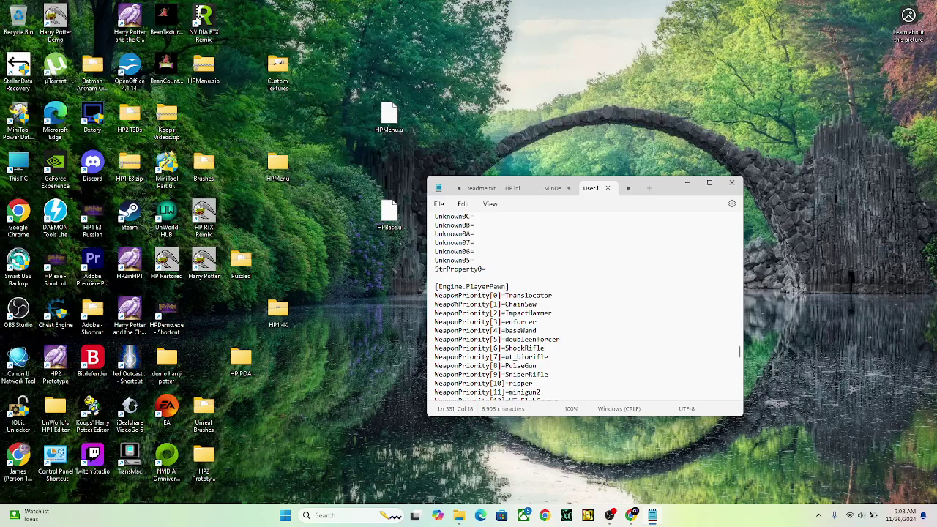
pyautogui.click(510, 287)
pyautogui.scroll(-3, 554, 350)
pyautogui.scroll(-8, 553, 344)
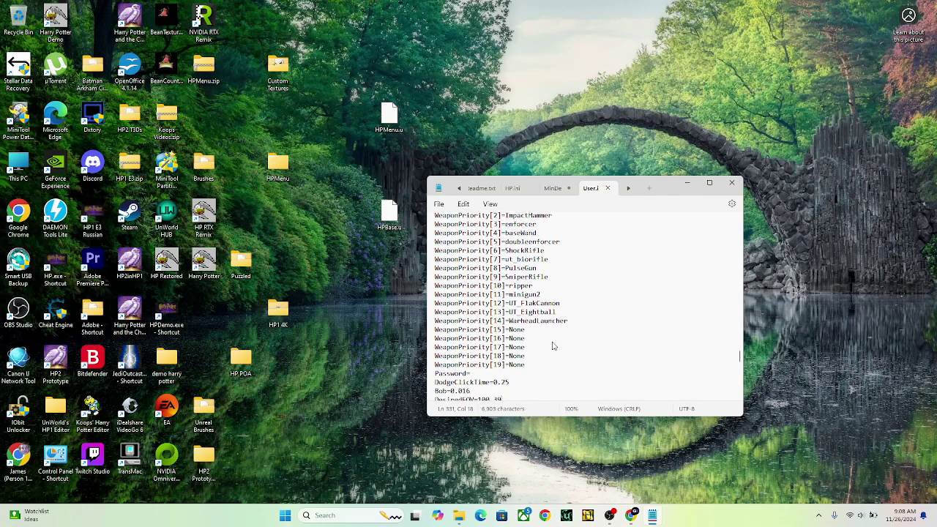
pyautogui.scroll(4, 554, 346)
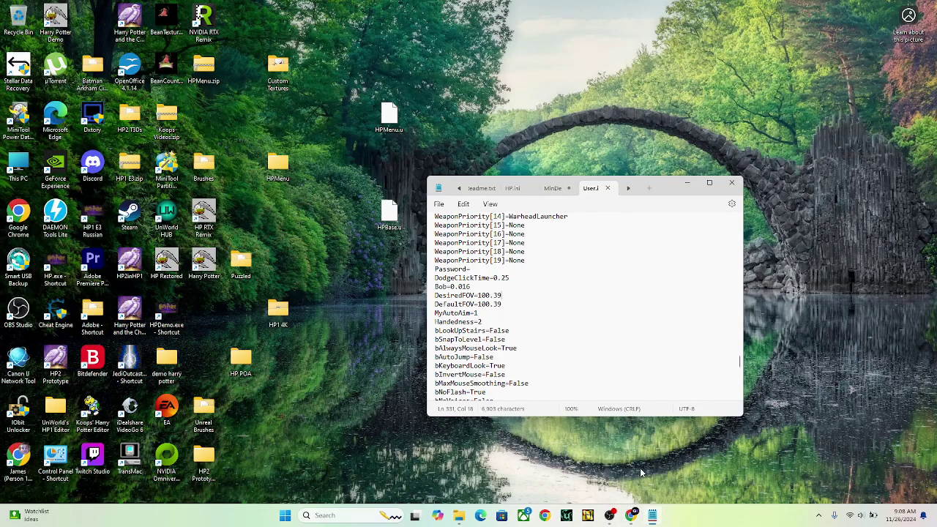
# Review the MinDe, HP.ini and User.ini tabs, close User.ini, and minimize Notepad
pyautogui.click(552, 189)
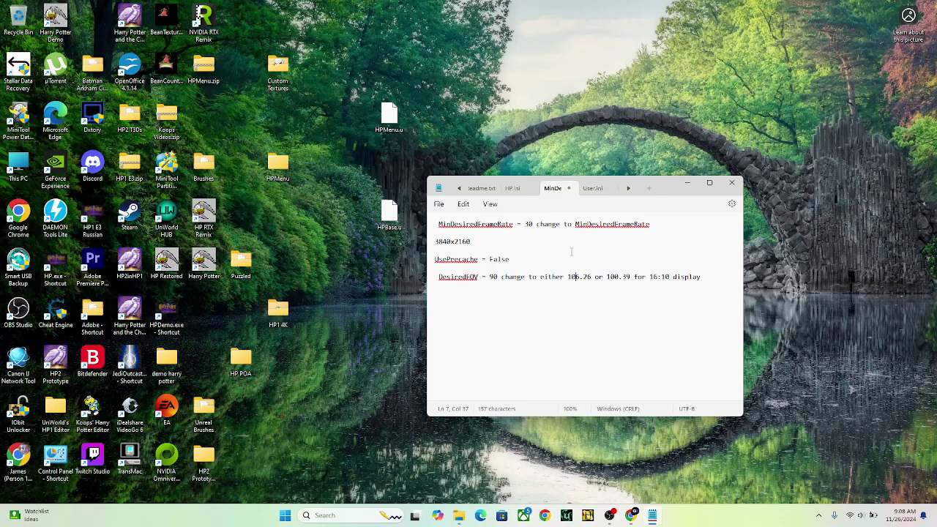
pyautogui.click(513, 188)
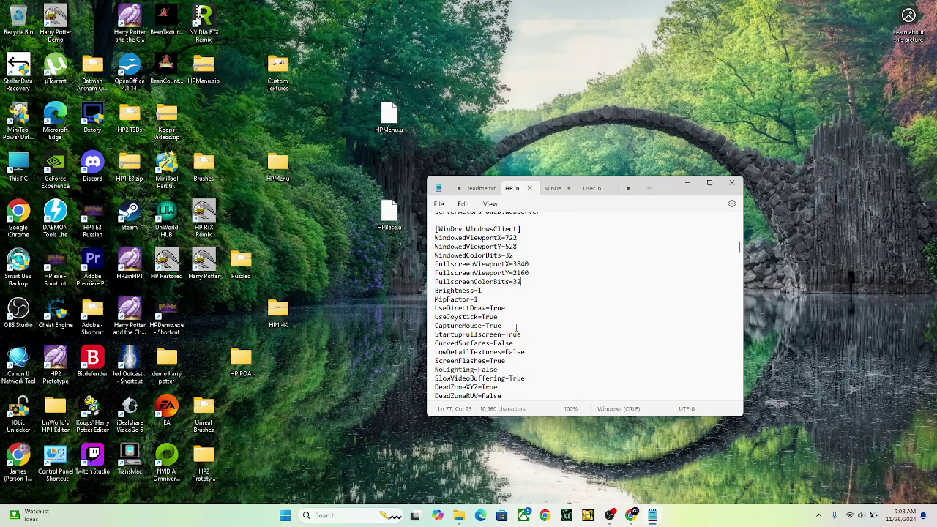
pyautogui.click(592, 188)
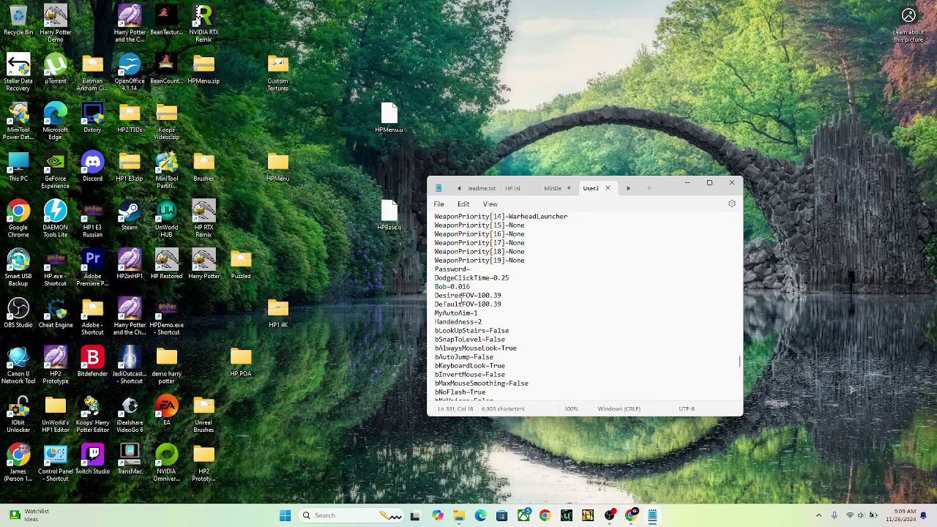
pyautogui.click(438, 205)
pyautogui.click(438, 205)
pyautogui.click(607, 188)
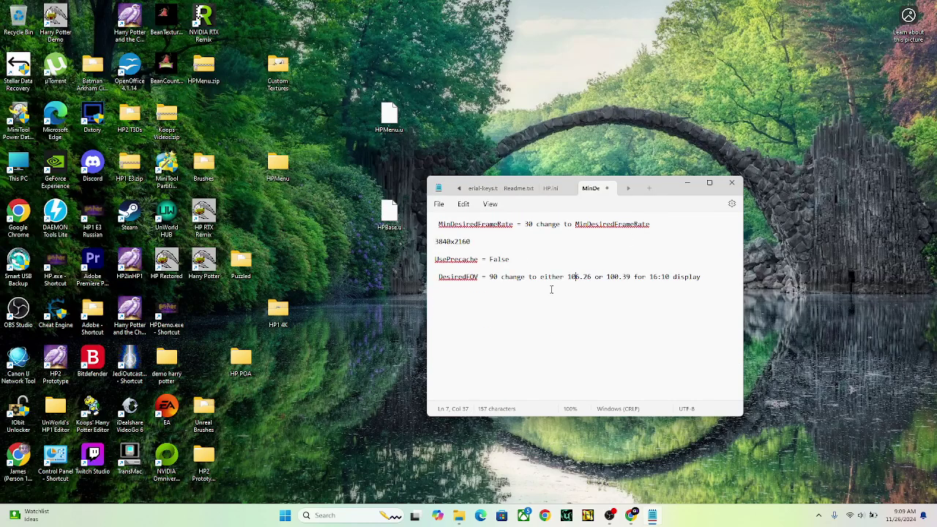
pyautogui.click(687, 181)
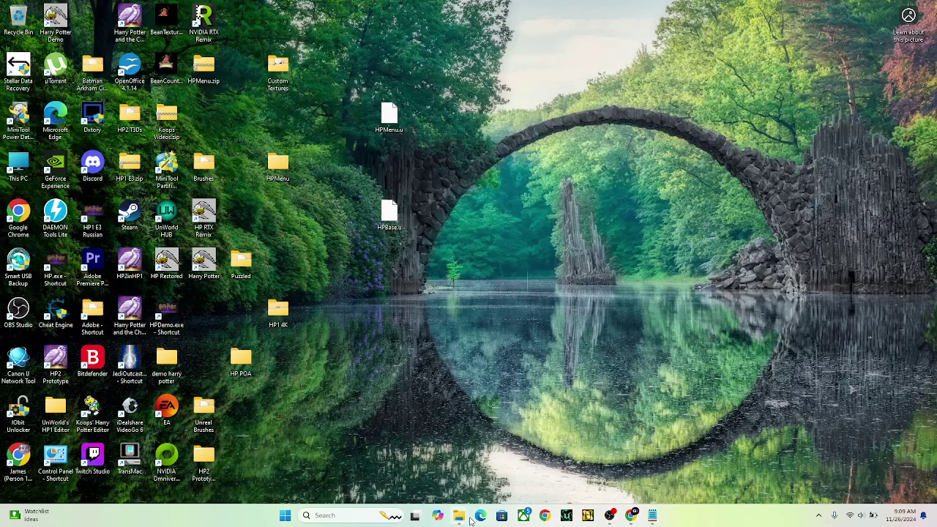
# Close the Documents\Harry Potter window and look through the game's System folder
pyautogui.moveTo(466, 519)
pyautogui.click(353, 476)
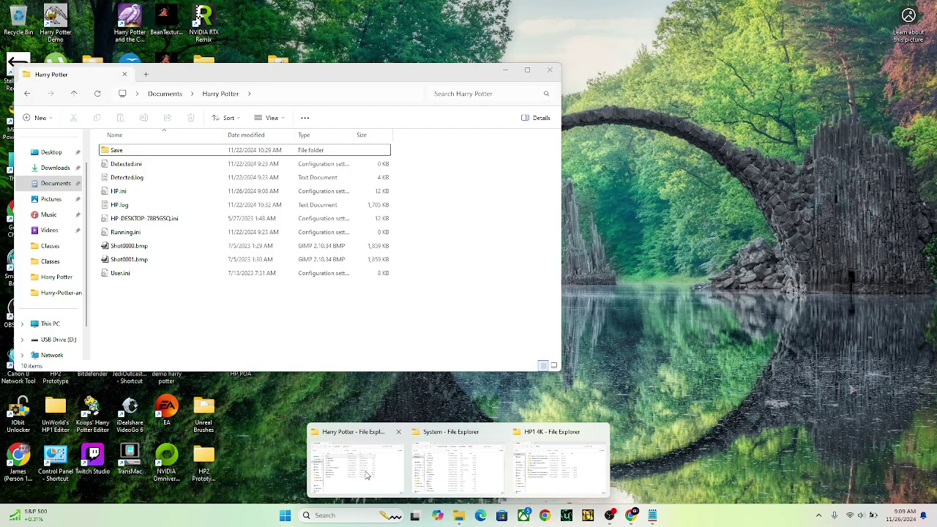
pyautogui.click(550, 70)
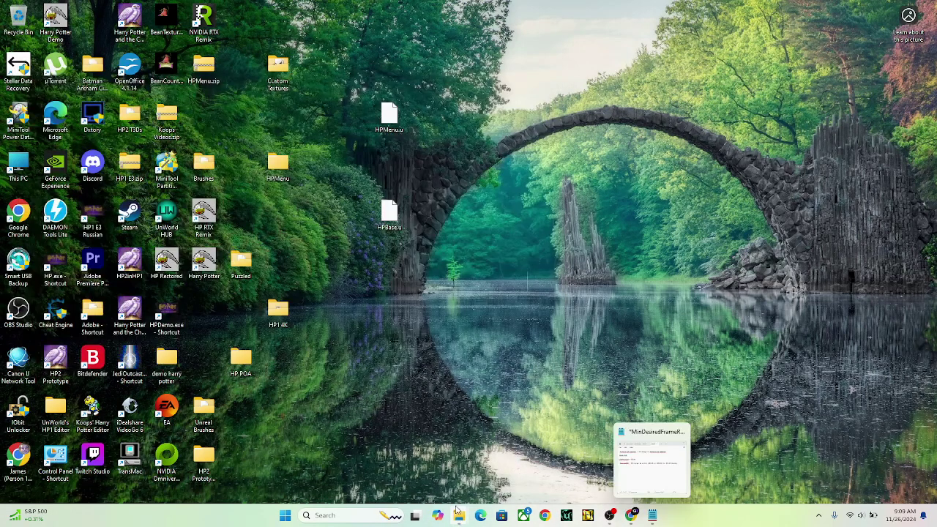
pyautogui.moveTo(454, 511)
pyautogui.click(424, 480)
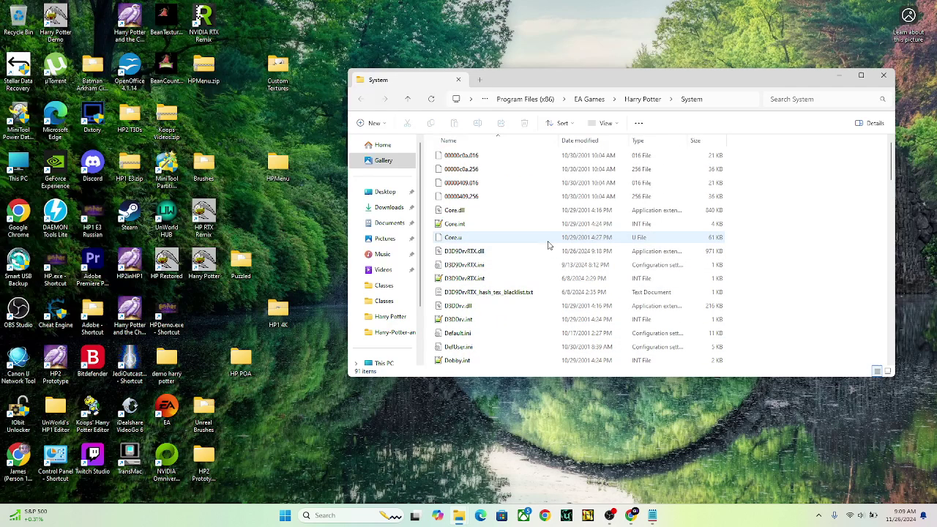
pyautogui.scroll(-10, 547, 244)
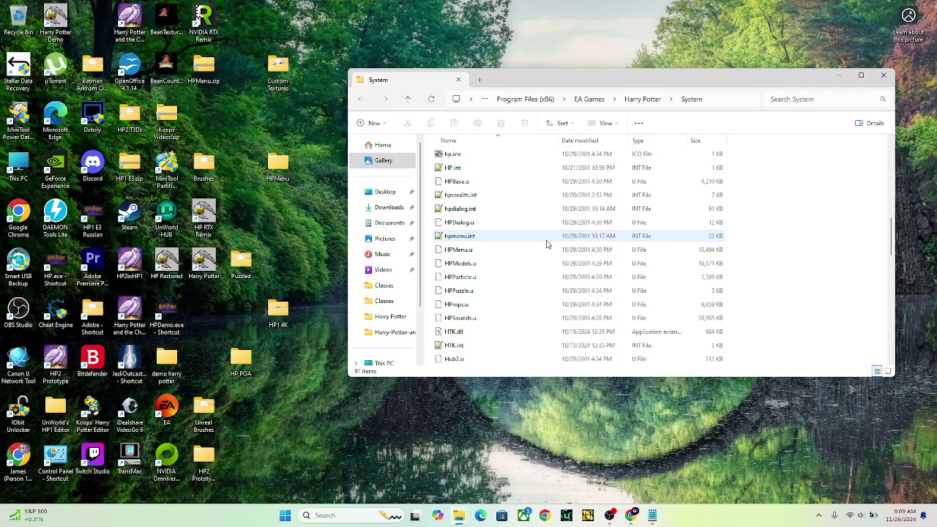
pyautogui.scroll(10, 571, 293)
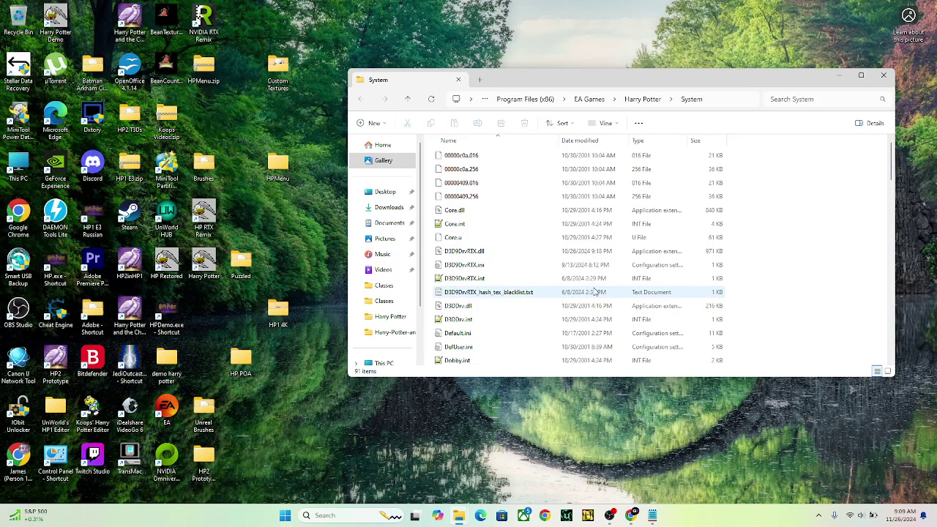
pyautogui.scroll(-5, 595, 291)
pyautogui.scroll(-1, 594, 291)
# Copy HP.exe from HP1 4K into System, replacing the original and granting permission
pyautogui.moveTo(458, 516)
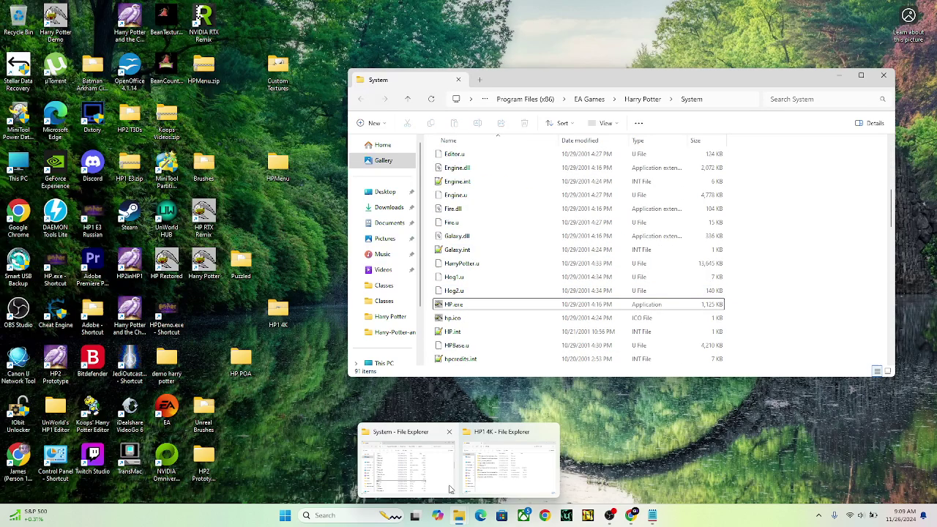
pyautogui.click(495, 467)
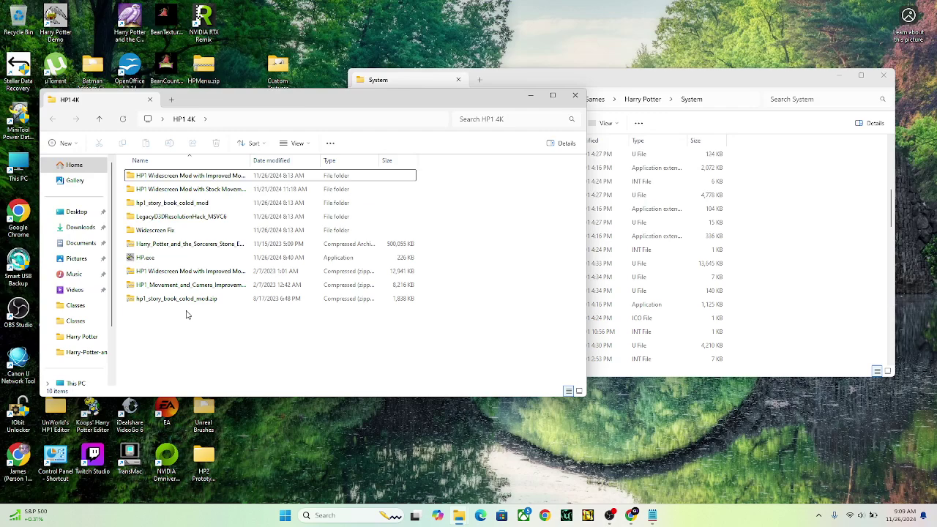
pyautogui.rightClick(139, 257)
pyautogui.press('Escape')
pyautogui.click(233, 361)
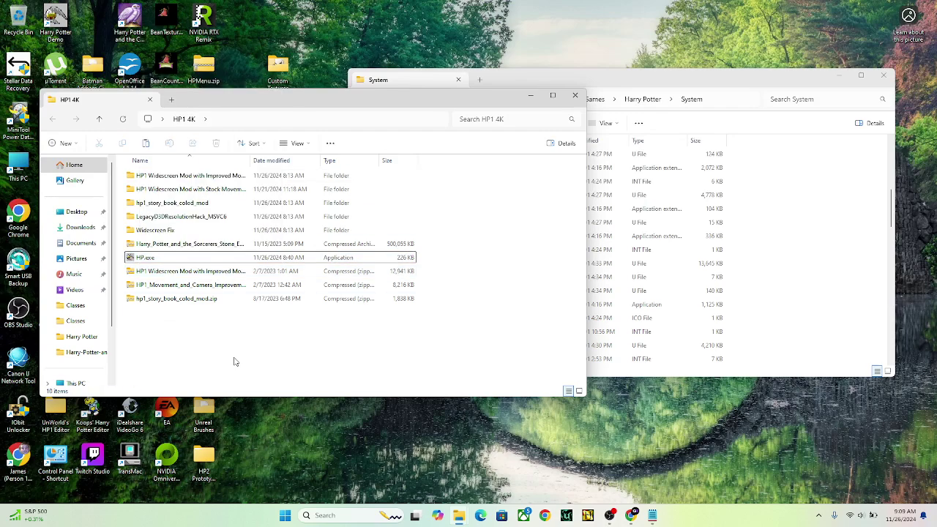
pyautogui.click(821, 280)
pyautogui.rightClick(798, 269)
pyautogui.click(810, 277)
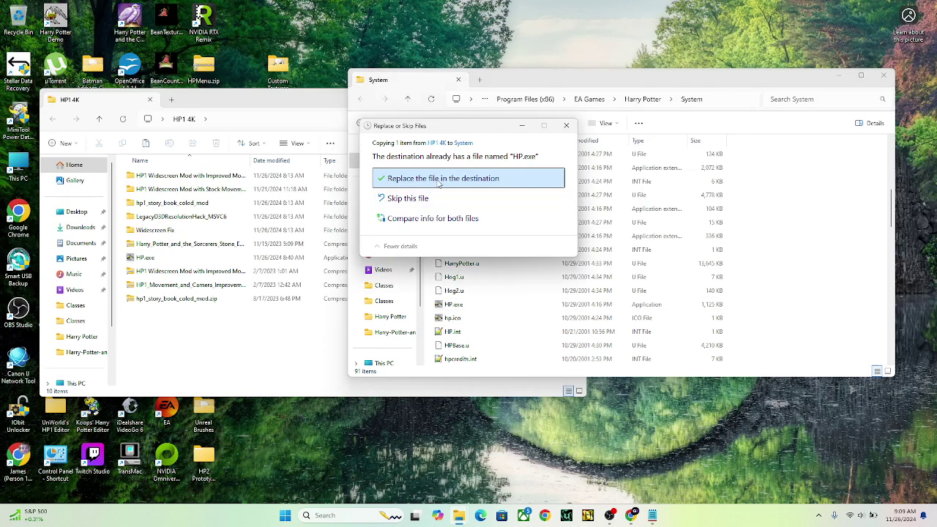
pyautogui.click(441, 182)
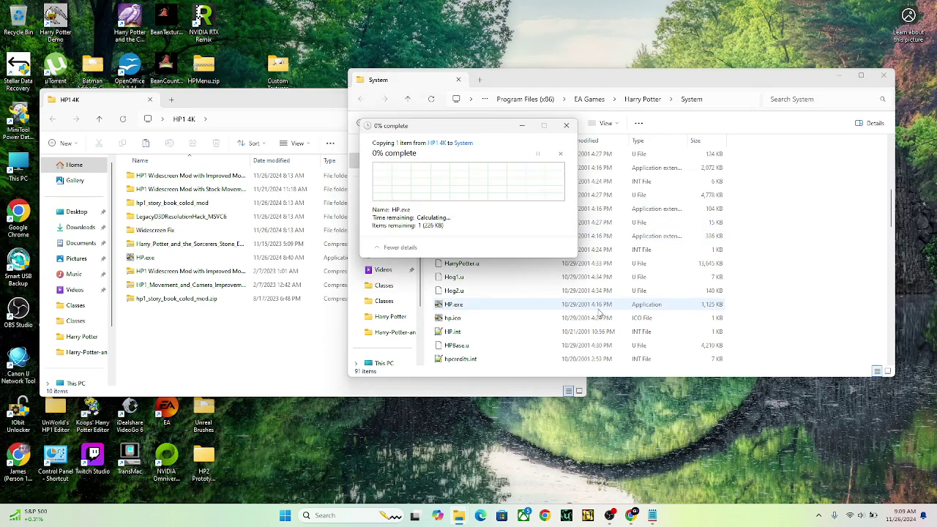
pyautogui.click(443, 191)
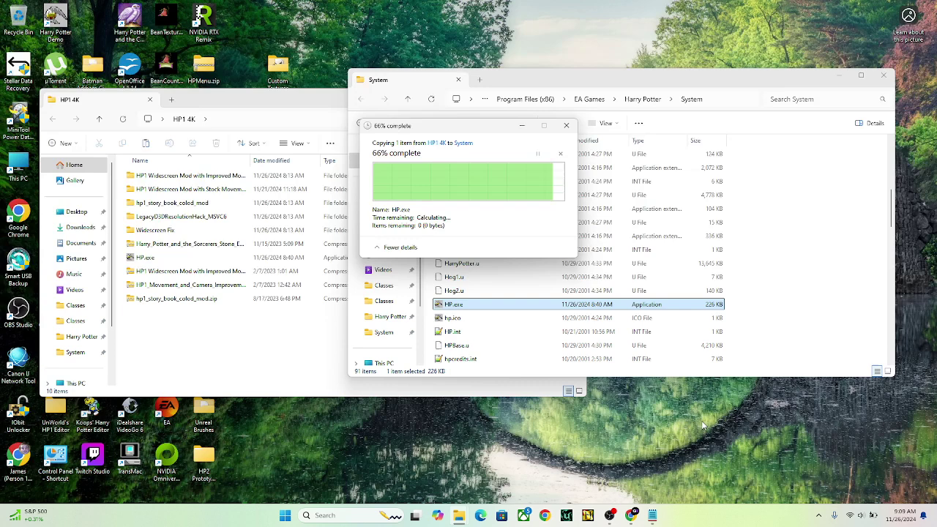
pyautogui.click(809, 296)
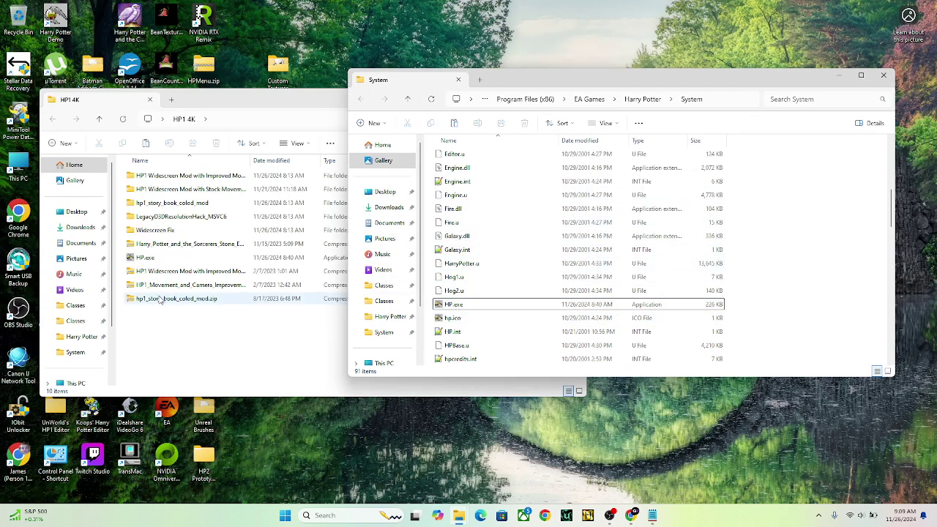
pyautogui.click(168, 344)
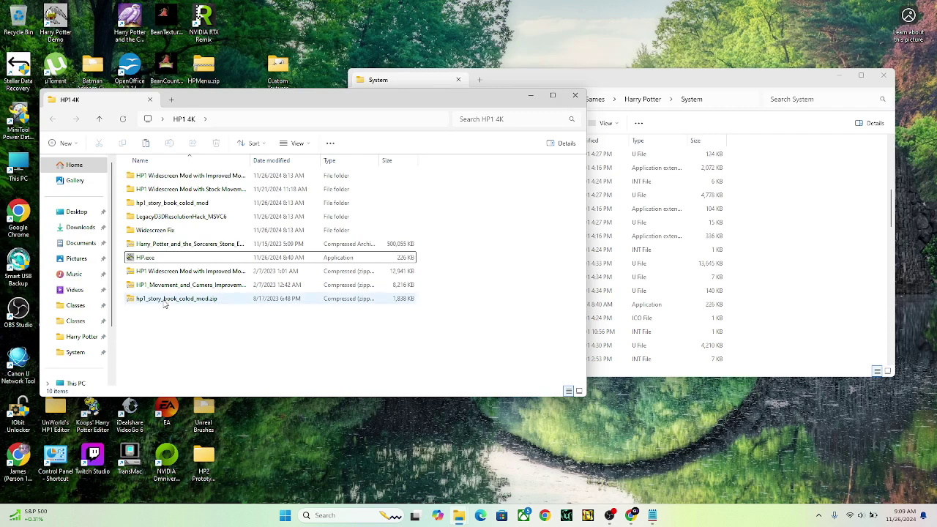
# Copy StoryBookTest.utx from the hp1_story_book_colod_mod Textures folder
pyautogui.doubleClick(172, 203)
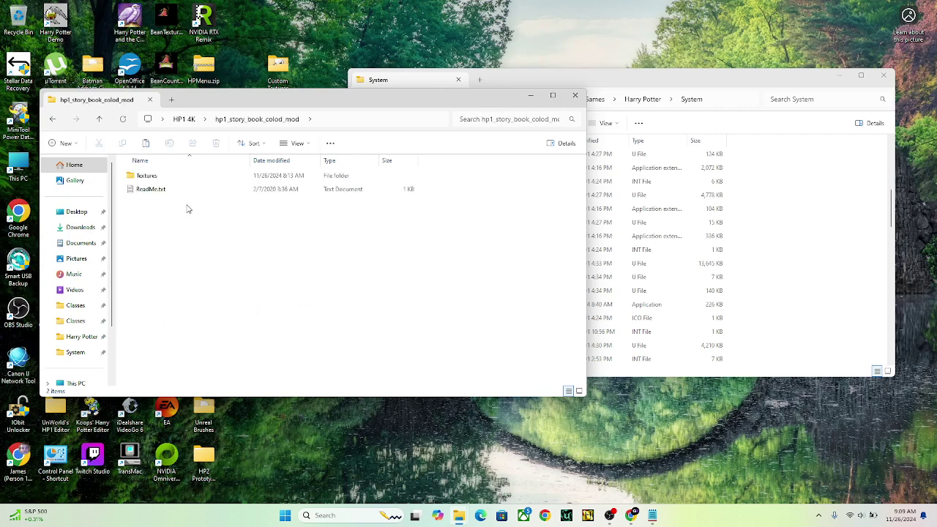
pyautogui.doubleClick(167, 178)
pyautogui.rightClick(166, 178)
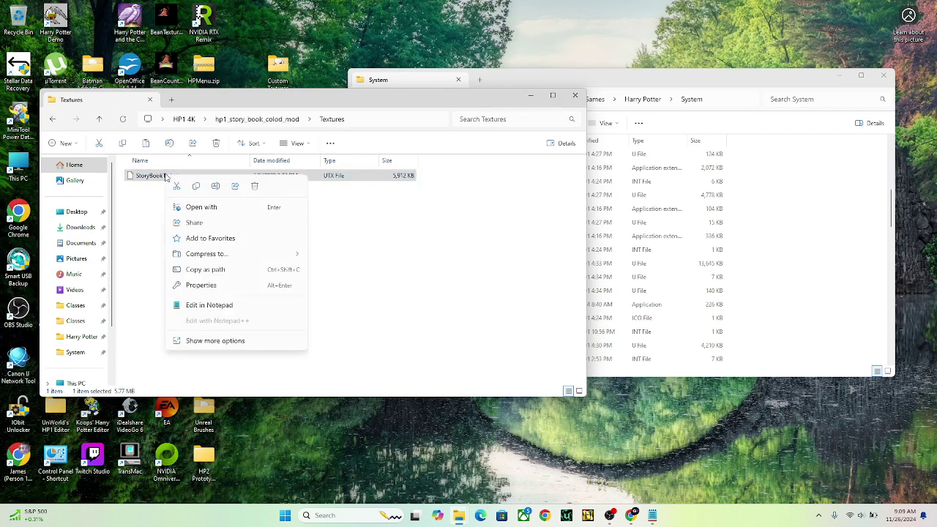
pyautogui.click(194, 187)
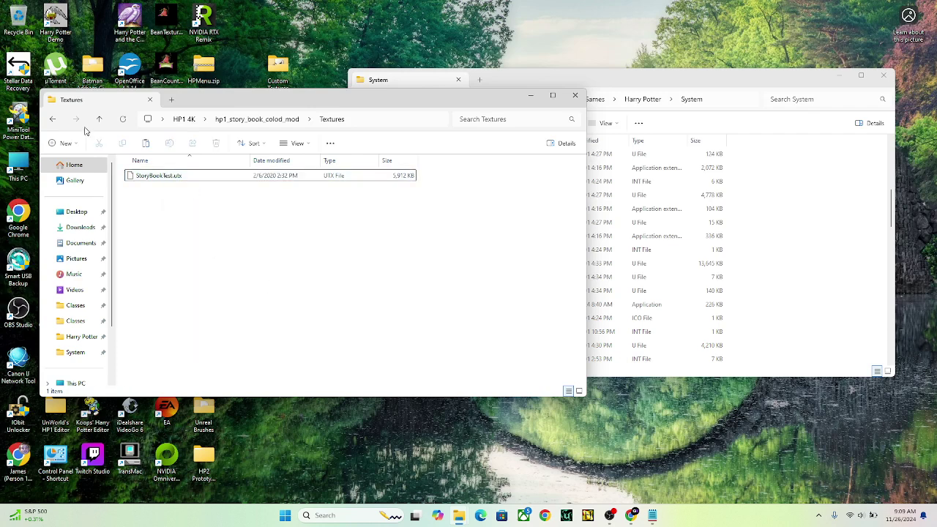
pyautogui.click(54, 119)
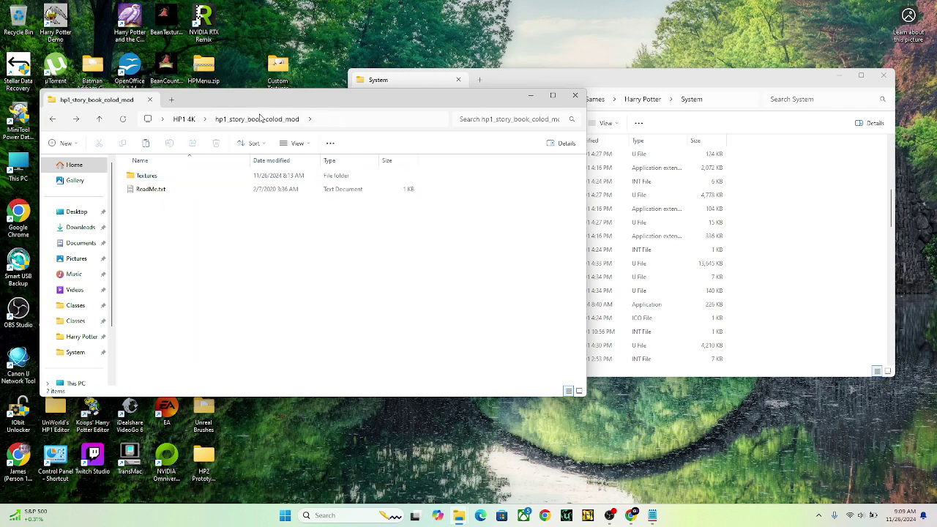
pyautogui.click(54, 121)
# Paste StoryBookTest.utx into Harry Potter\Textures, replacing the existing copy and granting permission
pyautogui.click(786, 308)
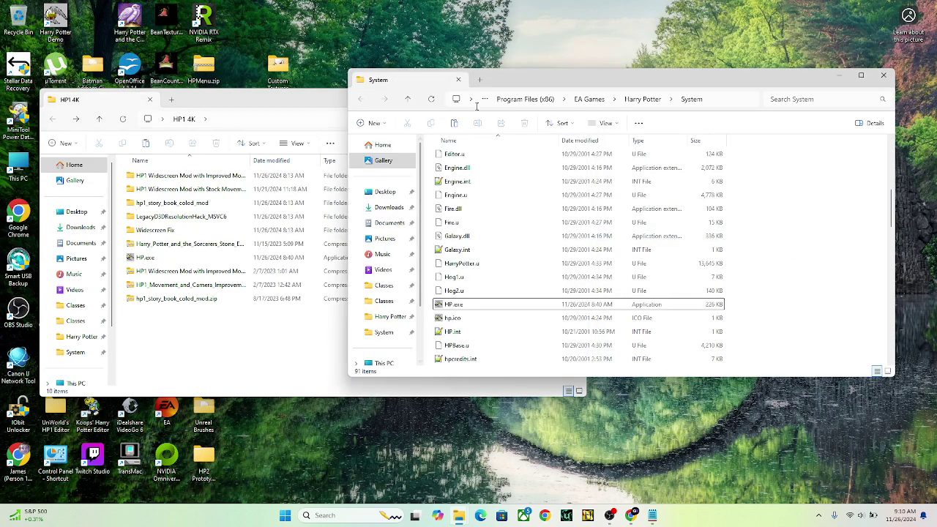
pyautogui.click(645, 97)
pyautogui.click(805, 192)
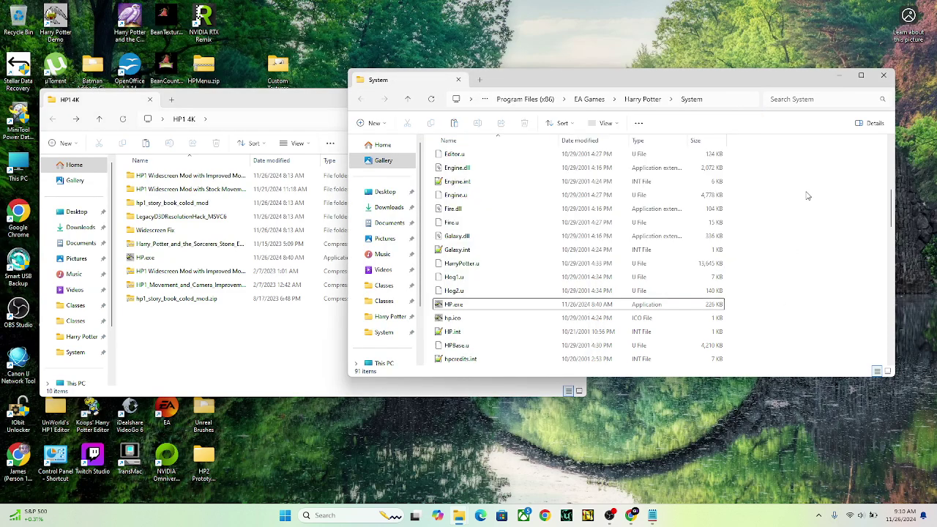
pyautogui.click(649, 98)
pyautogui.click(459, 265)
pyautogui.doubleClick(458, 265)
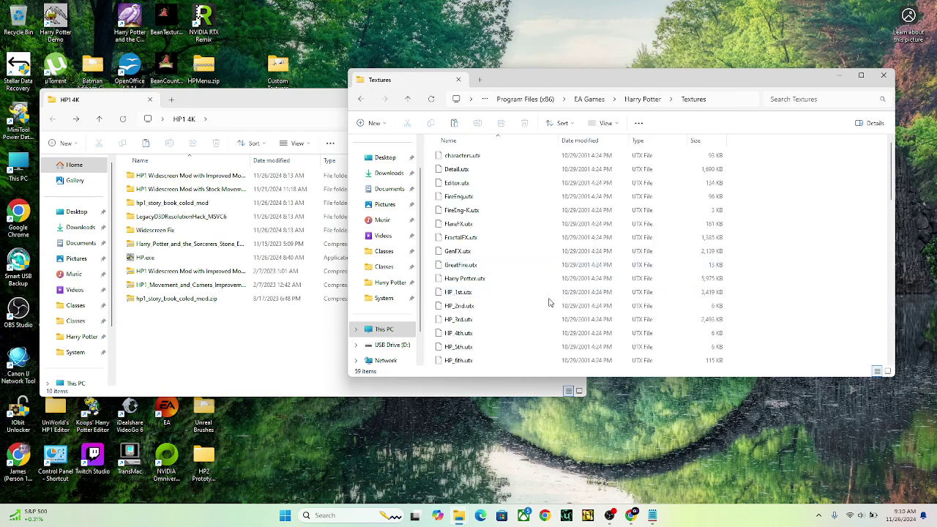
pyautogui.rightClick(757, 269)
pyautogui.click(786, 284)
pyautogui.click(479, 189)
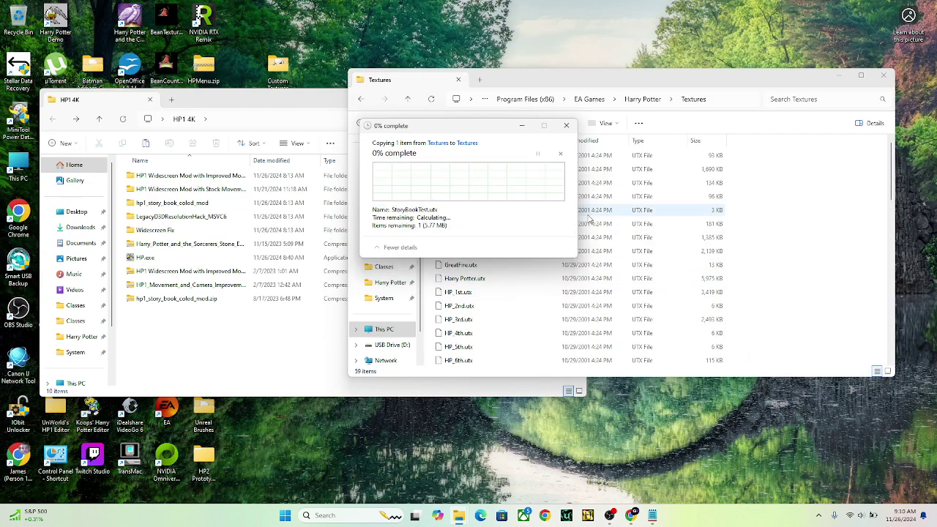
pyautogui.click(437, 192)
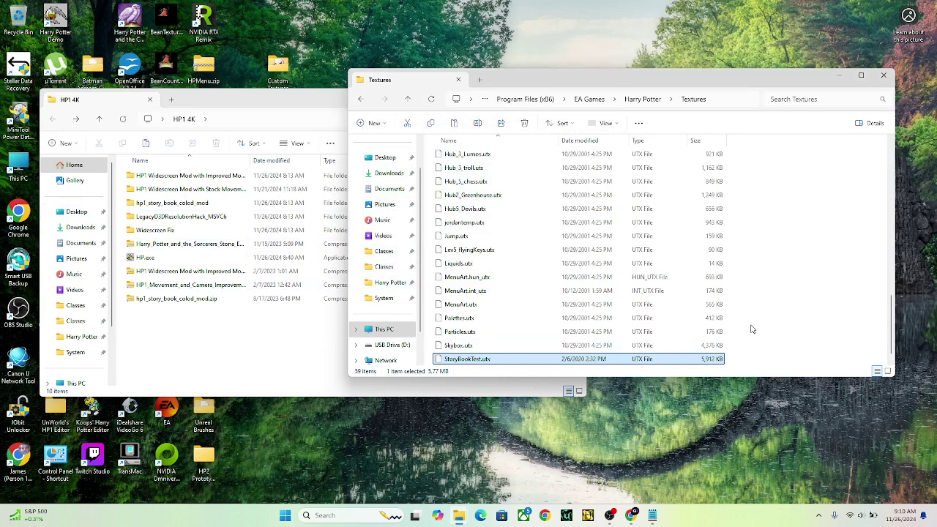
pyautogui.click(782, 317)
pyautogui.click(195, 328)
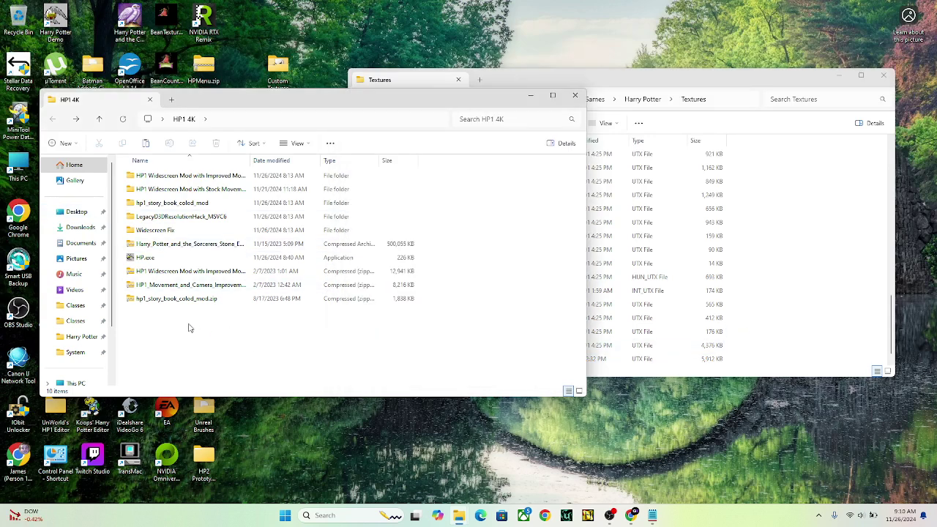
# Open the HP1 Widescreen Mod folder and its inner folder holding the mod files
pyautogui.doubleClick(179, 178)
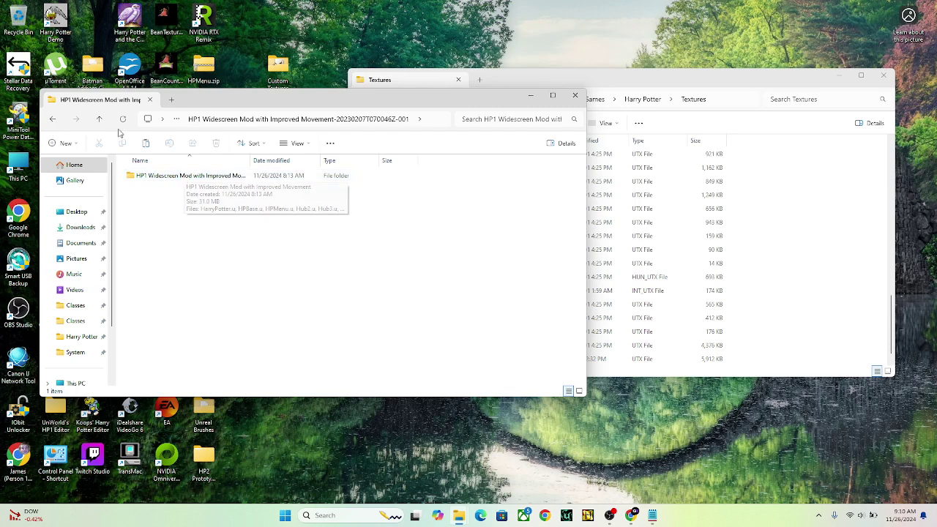
pyautogui.hotkey('alt', 'Left')
pyautogui.click(190, 373)
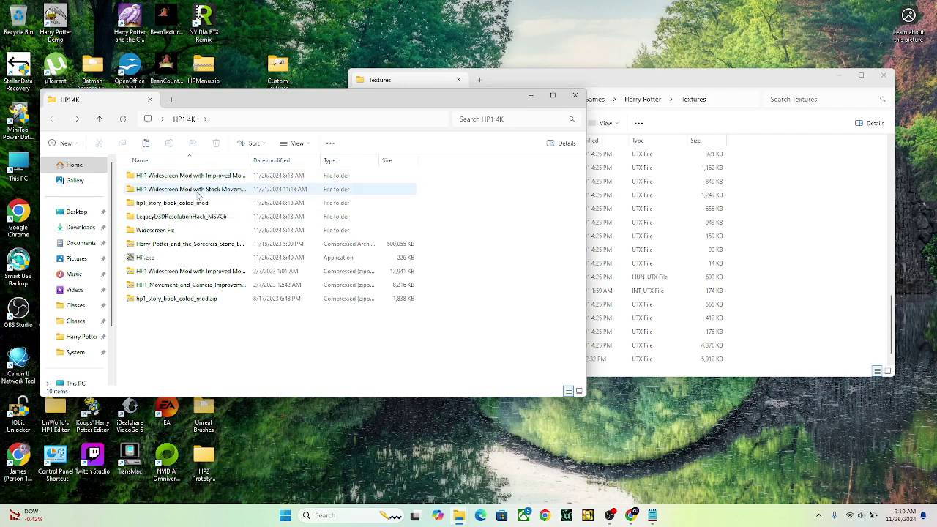
pyautogui.doubleClick(188, 190)
pyautogui.doubleClick(209, 176)
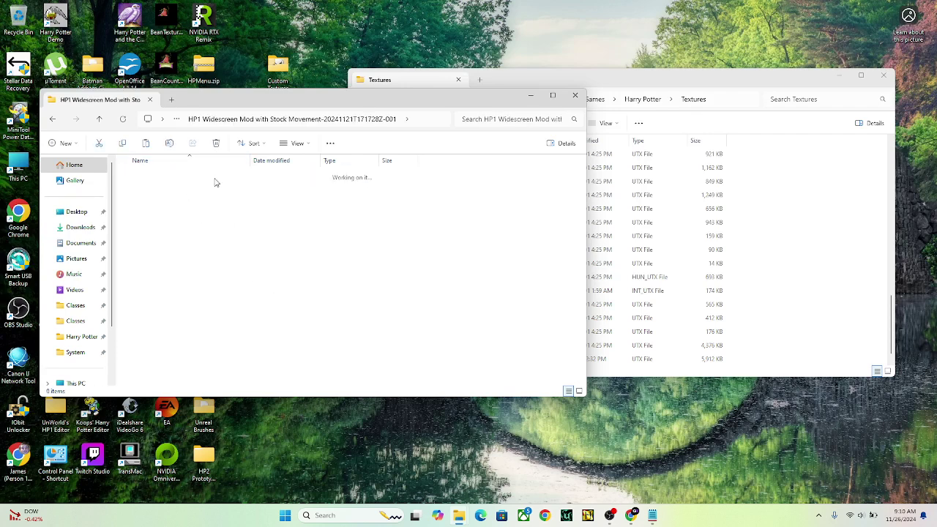
# Arrange the mod and game folder windows and delete the old HPMenu.u and HPBase.u desktop copies
pyautogui.click(762, 207)
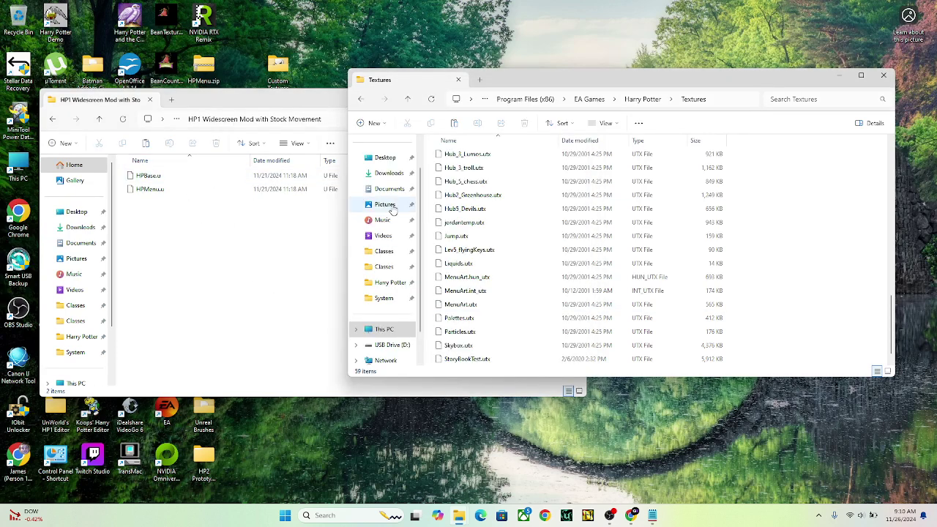
pyautogui.click(360, 99)
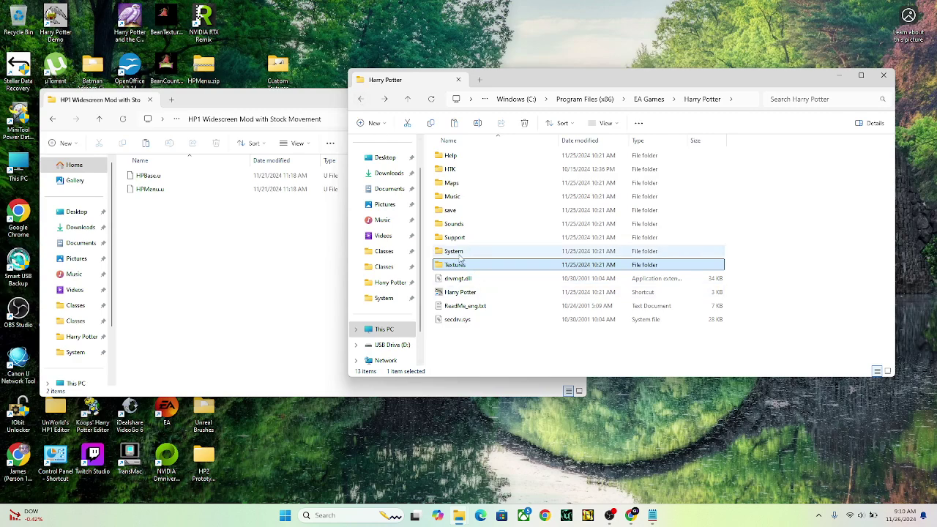
pyautogui.moveTo(303, 103); pyautogui.dragTo(289, 177)
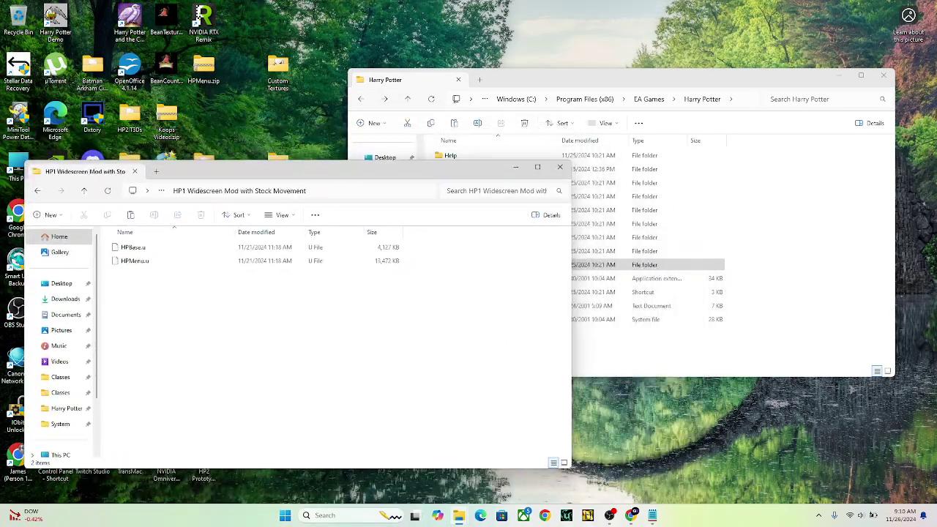
pyautogui.moveTo(454, 79); pyautogui.dragTo(652, 78)
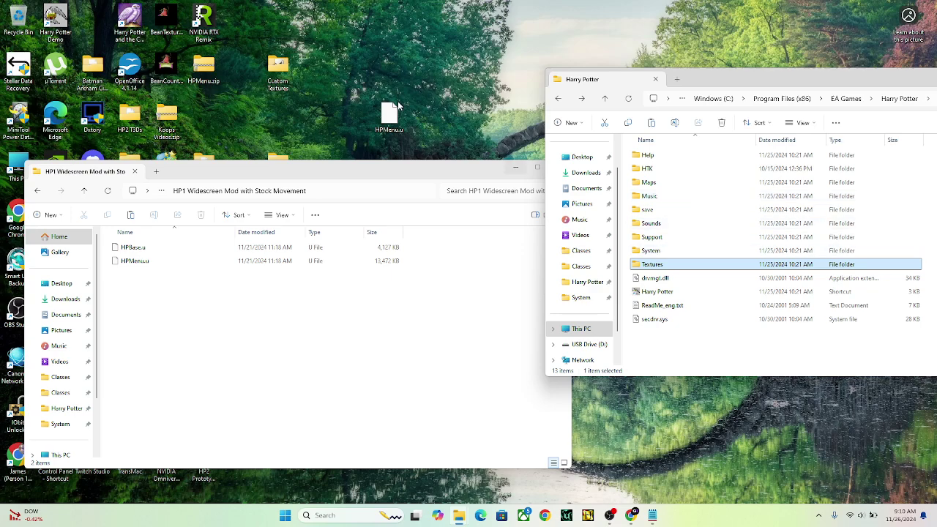
pyautogui.moveTo(436, 176); pyautogui.dragTo(481, 321)
pyautogui.moveTo(381, 68); pyautogui.dragTo(408, 232)
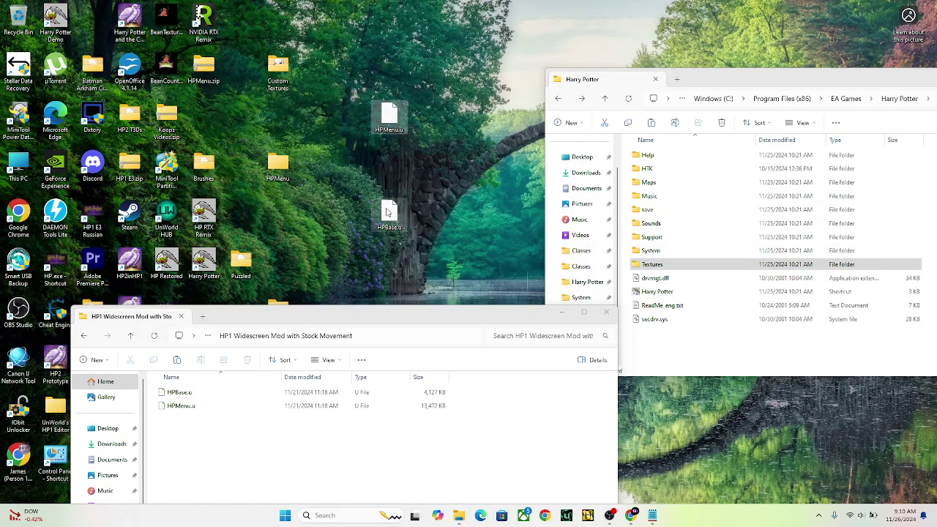
pyautogui.rightClick(386, 211)
pyautogui.click(480, 276)
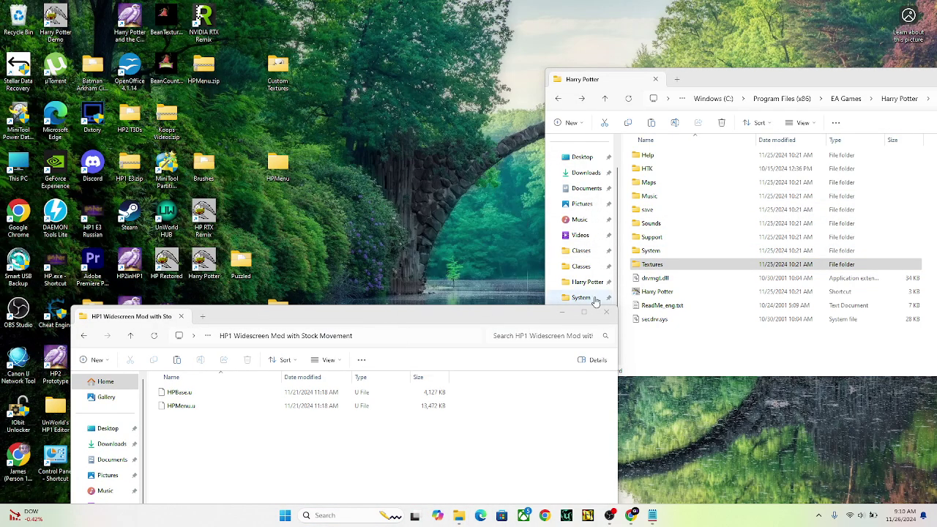
# Move the game's original HPMenu.u and HPBase.u from System out to the desktop
pyautogui.doubleClick(659, 250)
pyautogui.scroll(-8, 684, 267)
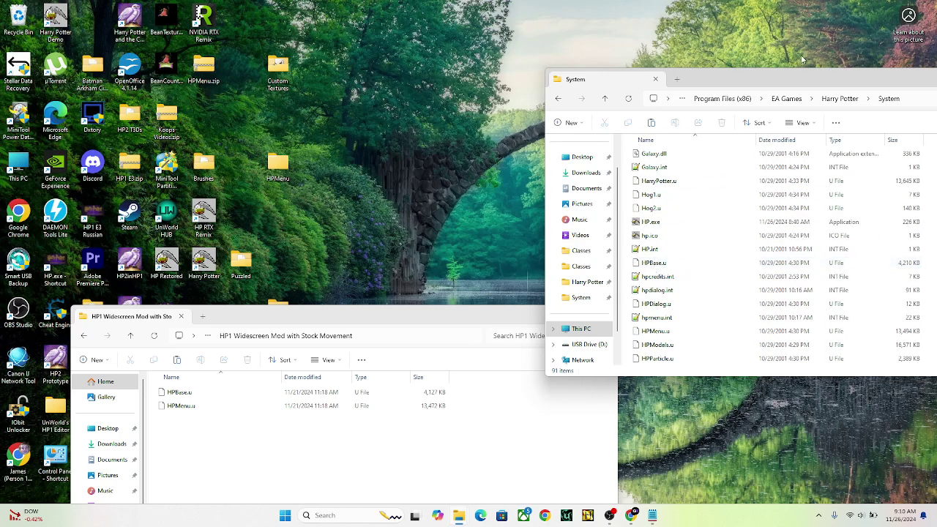
pyautogui.moveTo(640, 337); pyautogui.dragTo(447, 196)
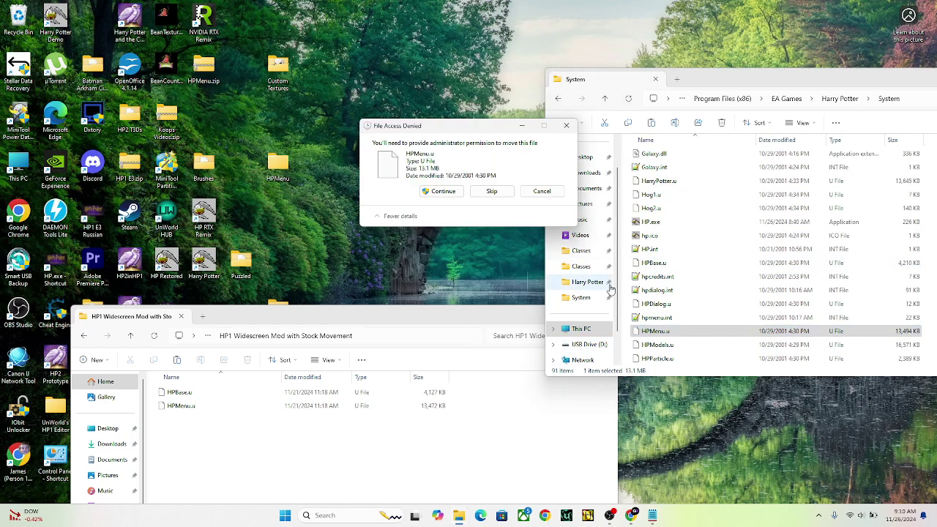
pyautogui.click(442, 189)
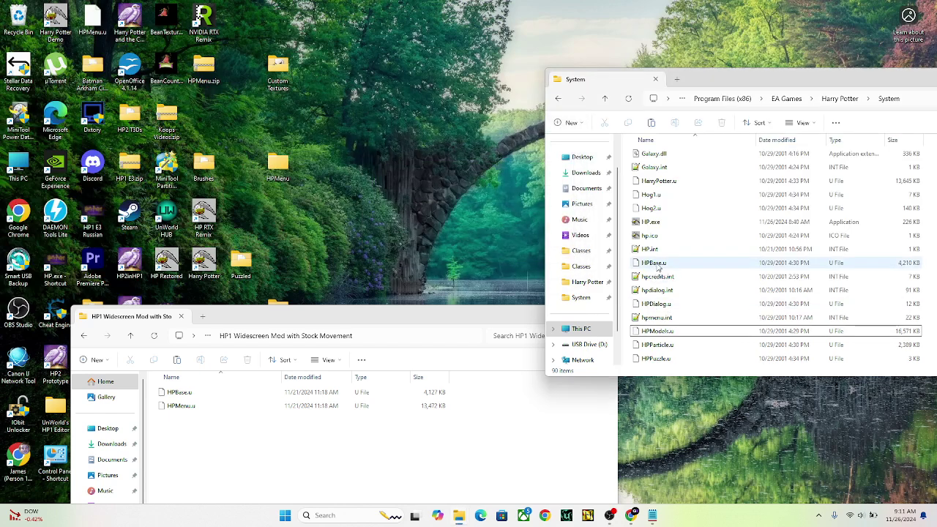
pyautogui.moveTo(653, 262); pyautogui.dragTo(433, 191)
pyautogui.click(442, 191)
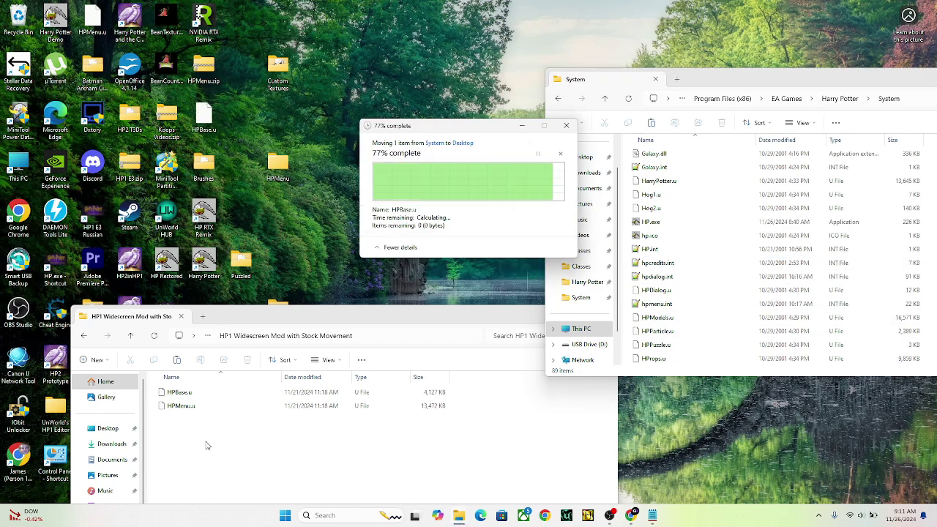
# Copy the mod's HPMenu.u and HPBase.u into System, granting administrator permission
pyautogui.moveTo(205, 444); pyautogui.dragTo(195, 388)
pyautogui.rightClick(195, 388)
pyautogui.click(226, 401)
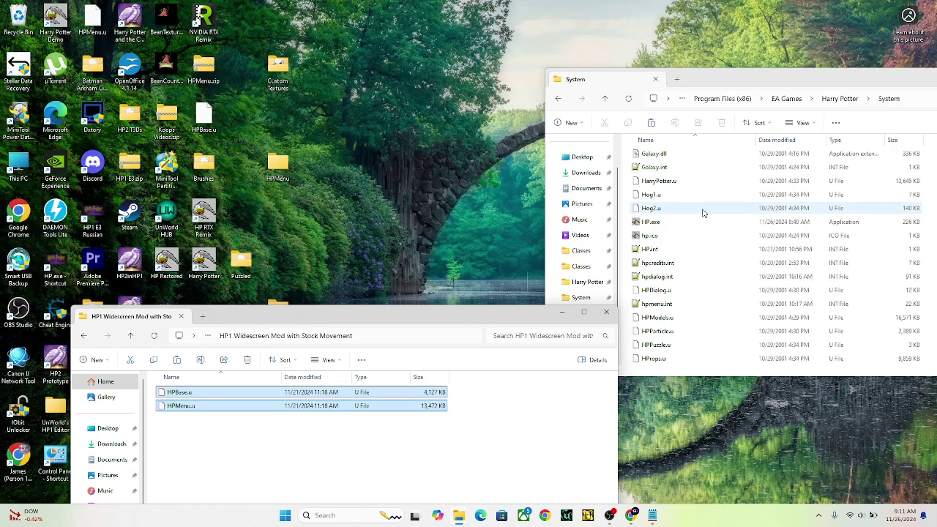
pyautogui.moveTo(795, 86); pyautogui.dragTo(458, 73)
pyautogui.rightClick(670, 202)
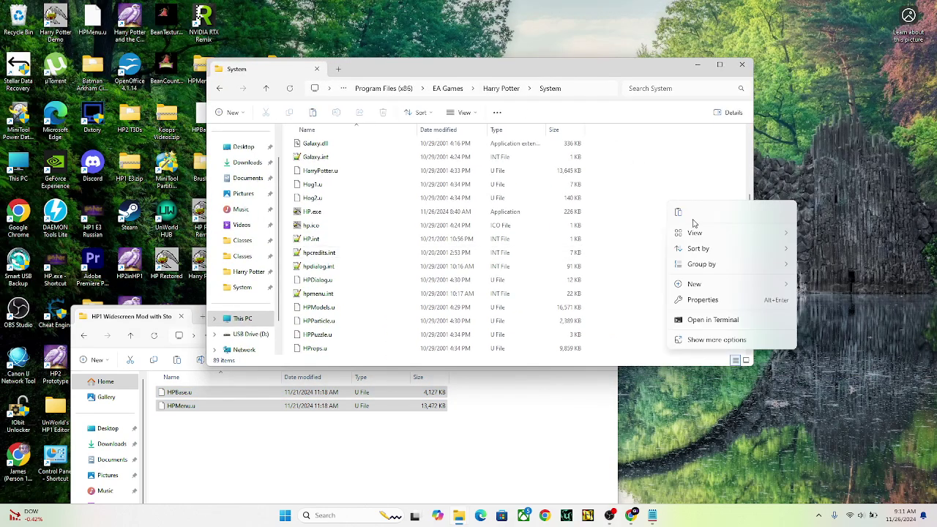
pyautogui.click(670, 210)
pyautogui.click(439, 210)
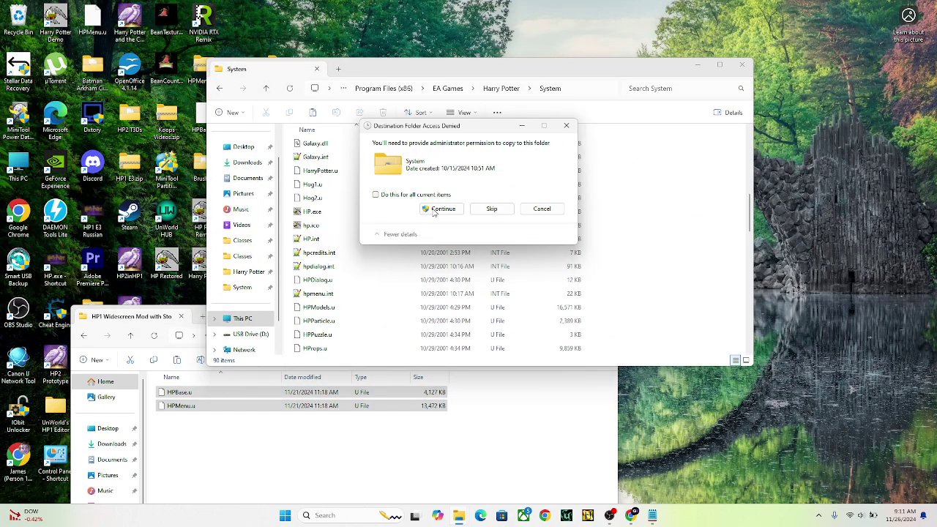
pyautogui.click(439, 210)
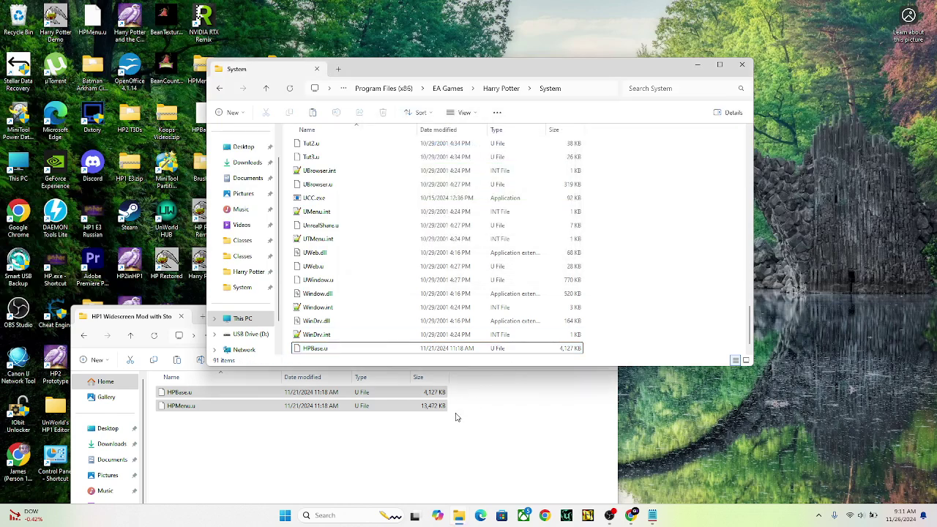
pyautogui.click(402, 452)
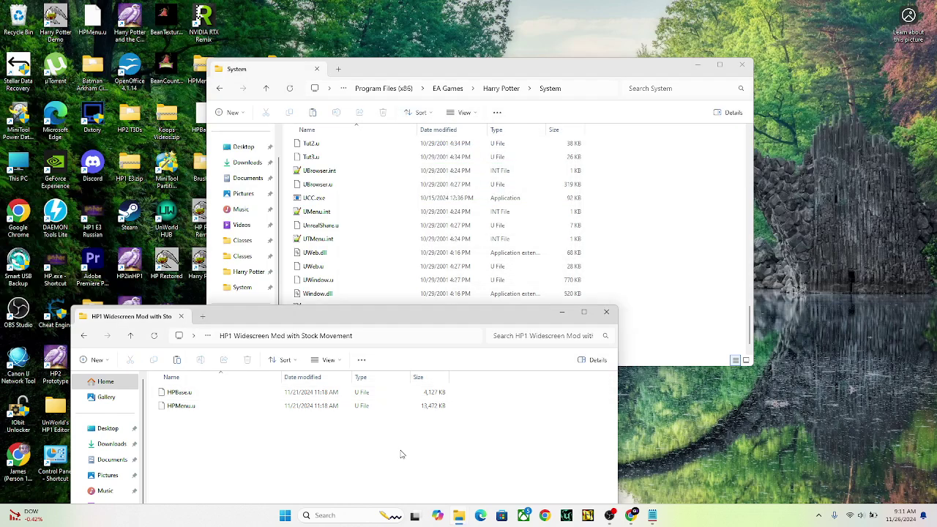
pyautogui.click(561, 311)
# Move the System folder window, scroll up to HP.exe and launch the game
pyautogui.moveTo(414, 70); pyautogui.dragTo(454, 56)
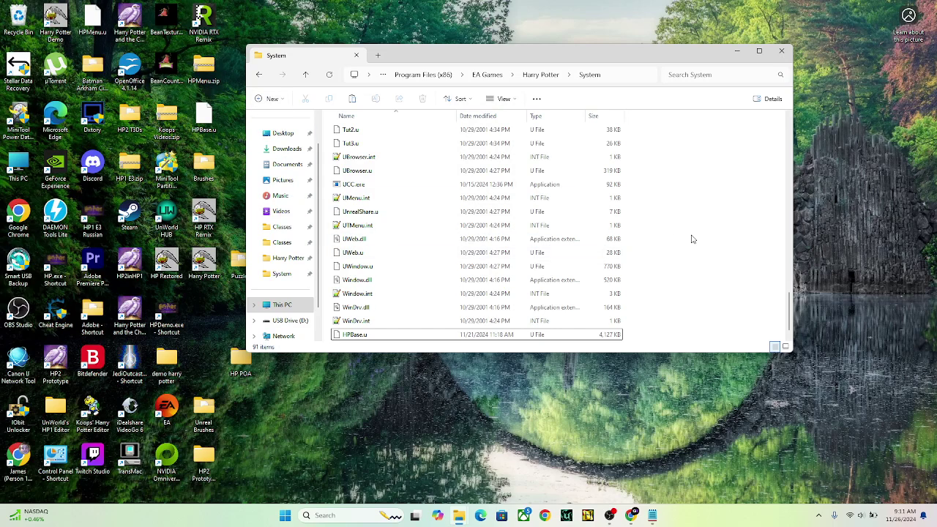
pyautogui.scroll(2, 709, 273)
pyautogui.scroll(10, 708, 272)
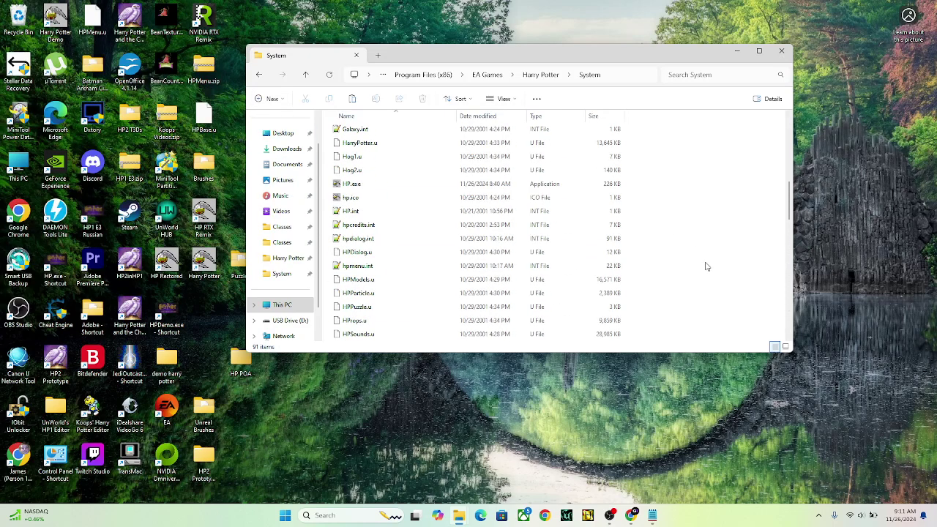
pyautogui.doubleClick(393, 267)
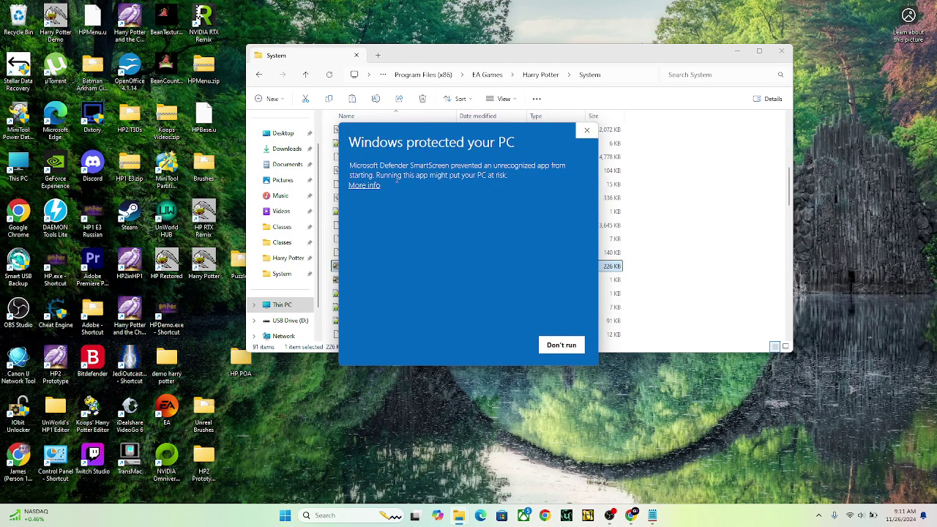
# Get past the SmartScreen warning with More info and Run anyway, then clear the file selection
pyautogui.click(373, 185)
pyautogui.click(502, 345)
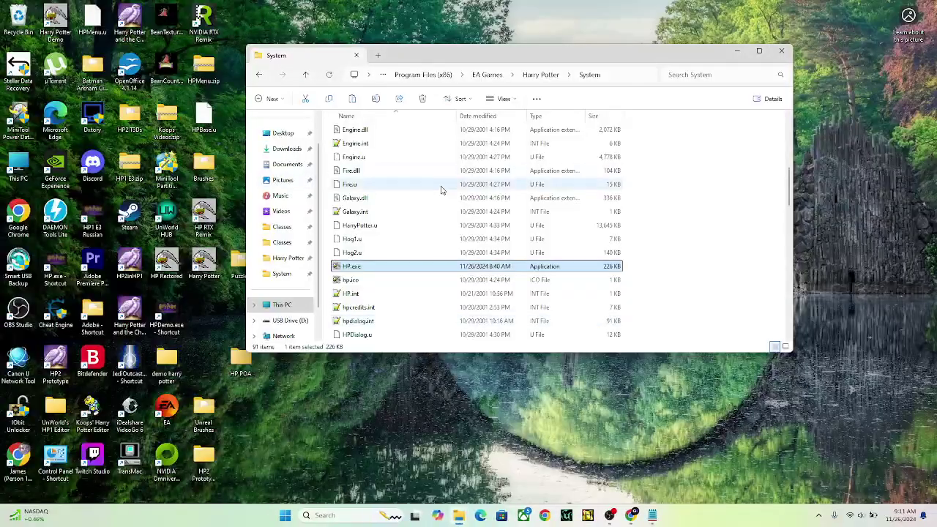
pyautogui.click(659, 280)
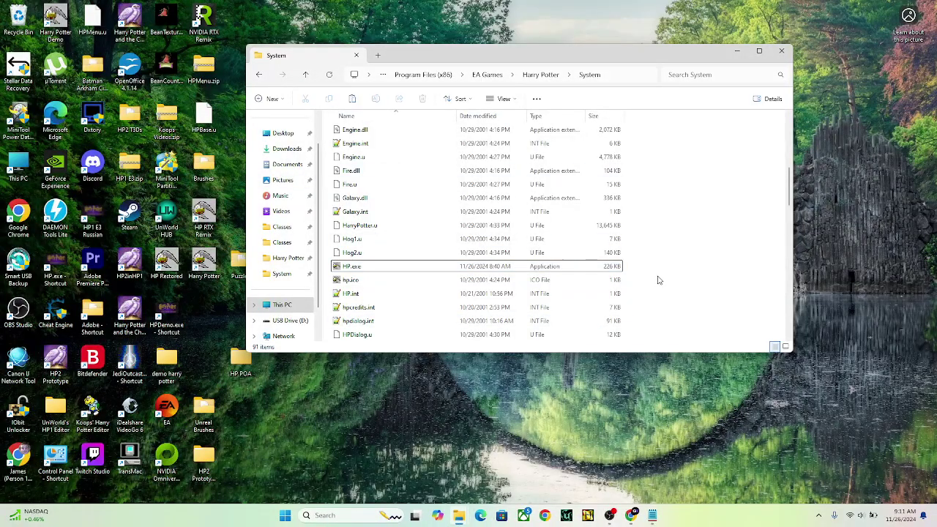
pyautogui.click(869, 462)
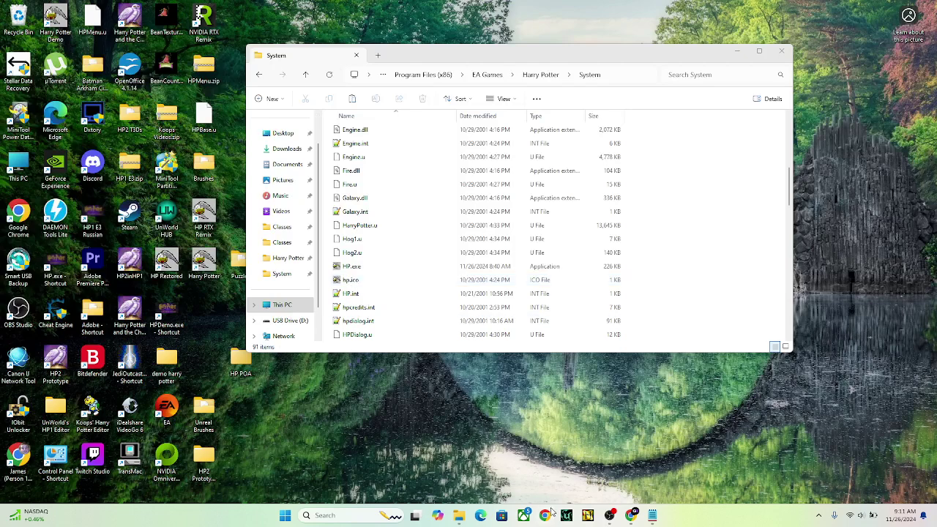
# Put away the ini-tweak notes, open Documents, and check the display settings from the desktop
pyautogui.click(649, 517)
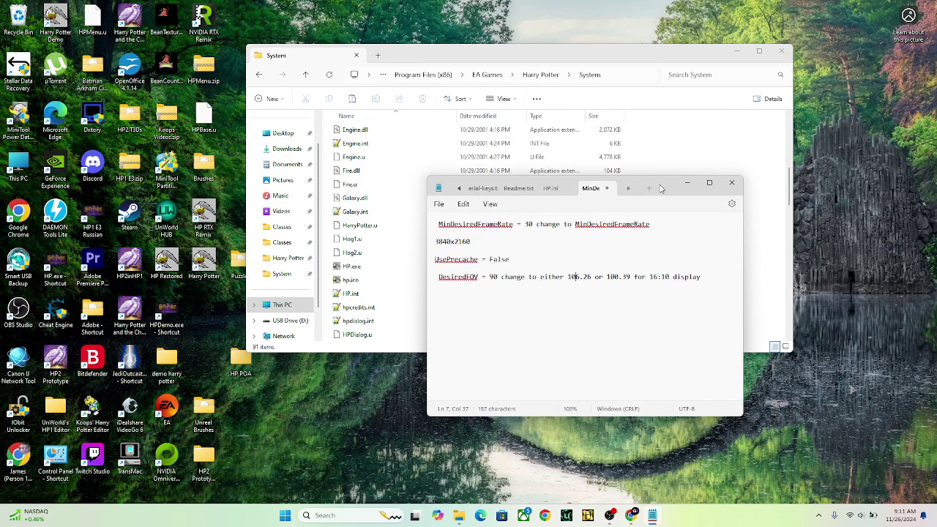
pyautogui.click(686, 183)
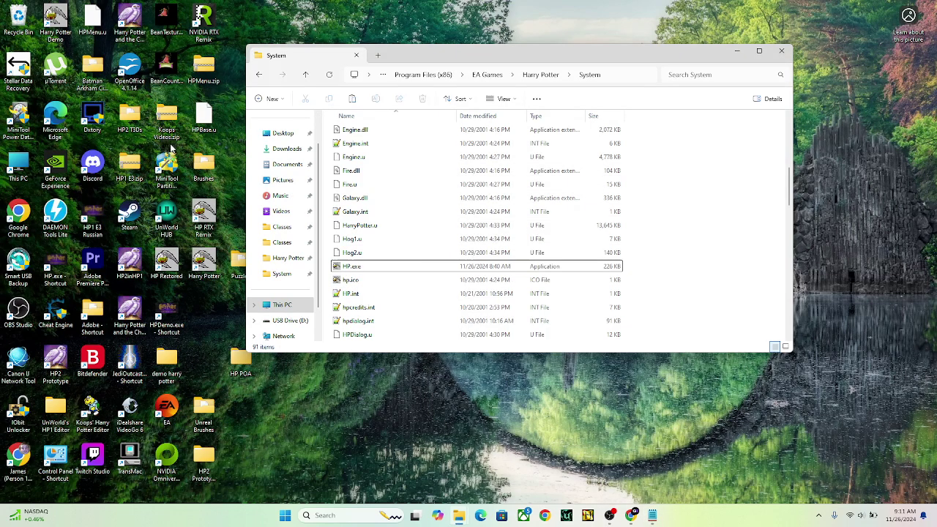
pyautogui.click(287, 164)
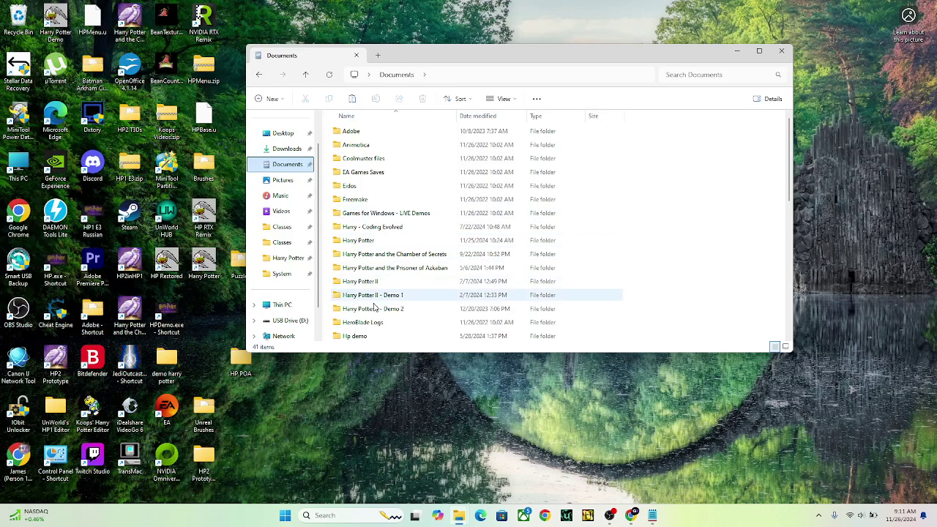
pyautogui.rightClick(369, 388)
pyautogui.click(434, 322)
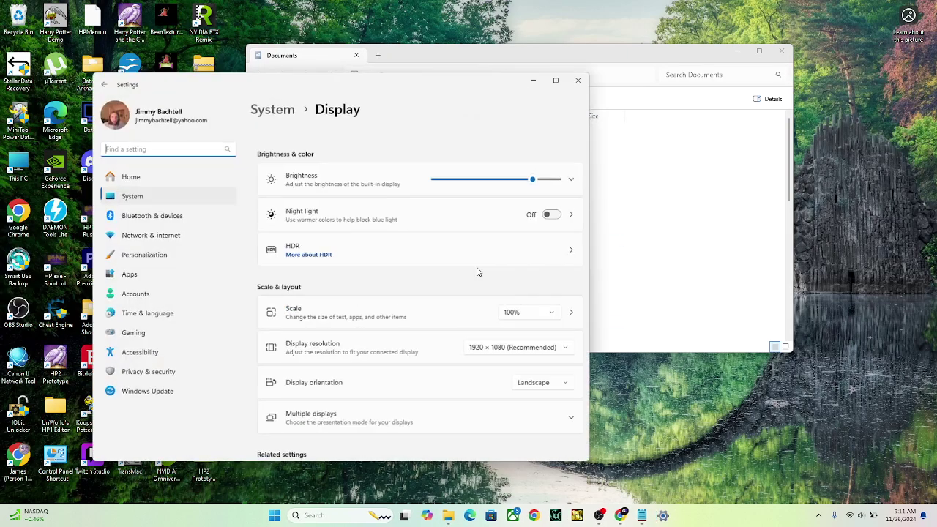
pyautogui.click(577, 80)
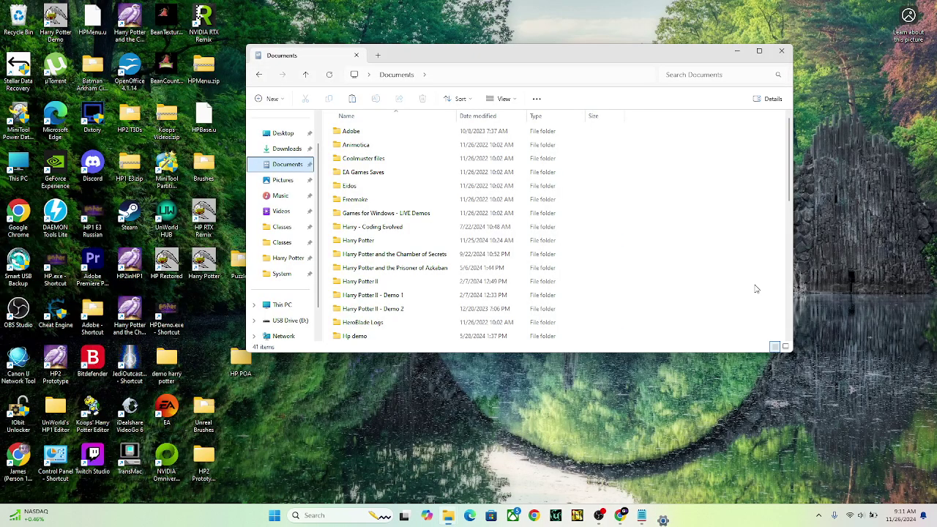
# Open HP.ini from the Harry Potter folder and correct the FullscreenViewportX width value
pyautogui.doubleClick(366, 240)
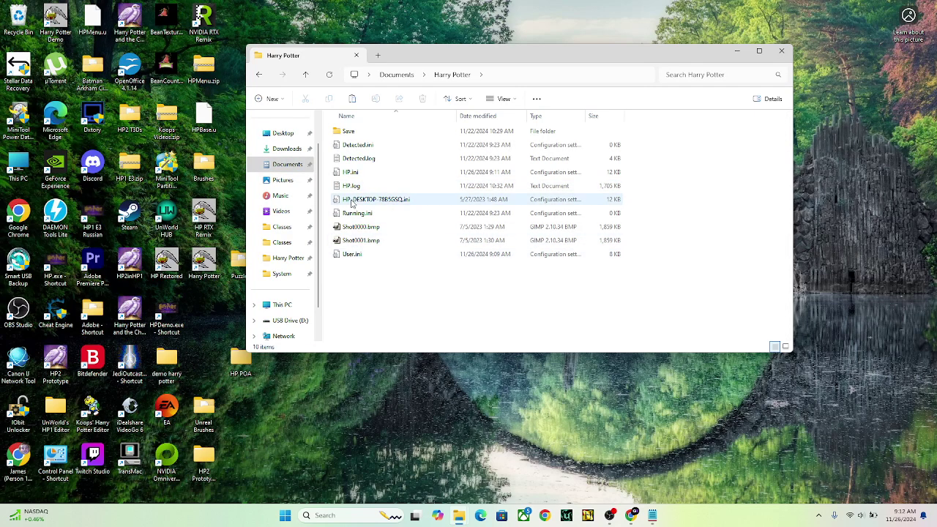
pyautogui.doubleClick(352, 172)
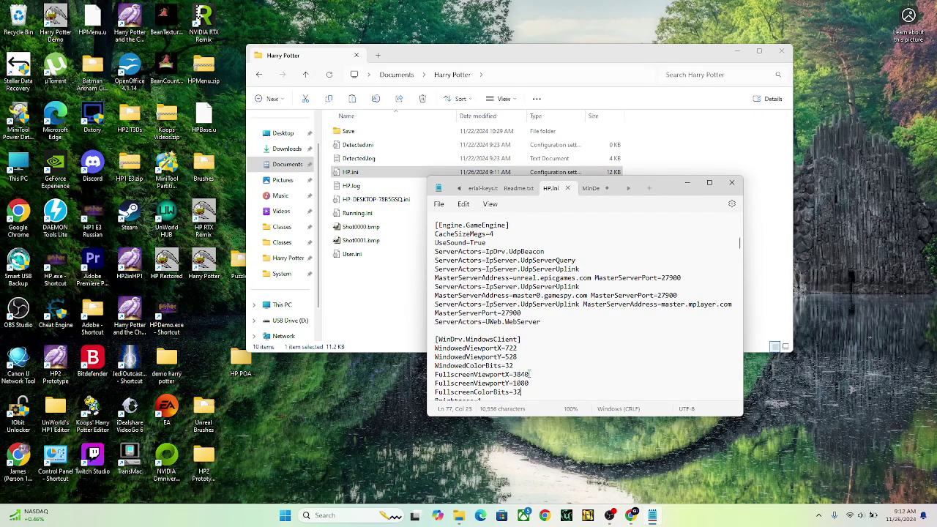
pyautogui.press('BackSpace')
pyautogui.press('BackSpace')
pyautogui.write('19')
# Recheck the display settings, then save HP.ini, close Notepad and return to the previous folder
pyautogui.rightClick(378, 363)
pyautogui.click(421, 298)
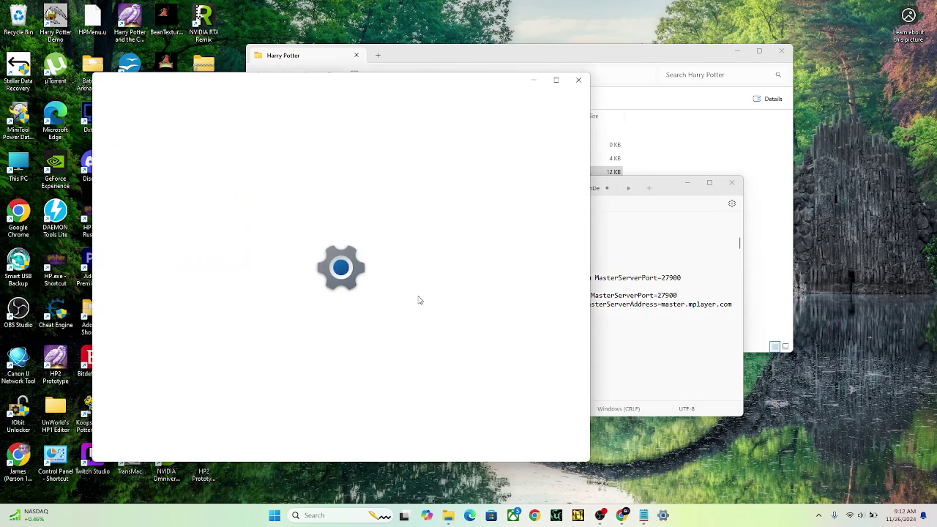
pyautogui.click(579, 80)
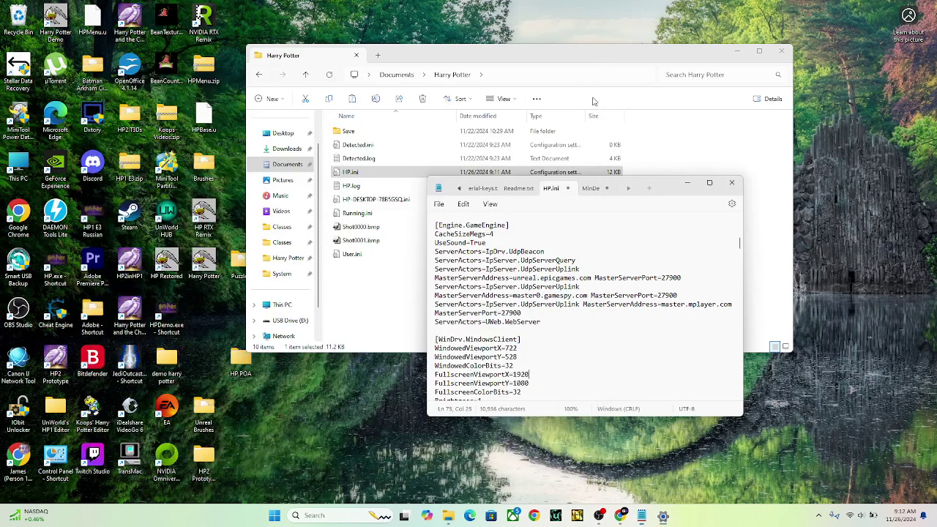
pyautogui.click(438, 204)
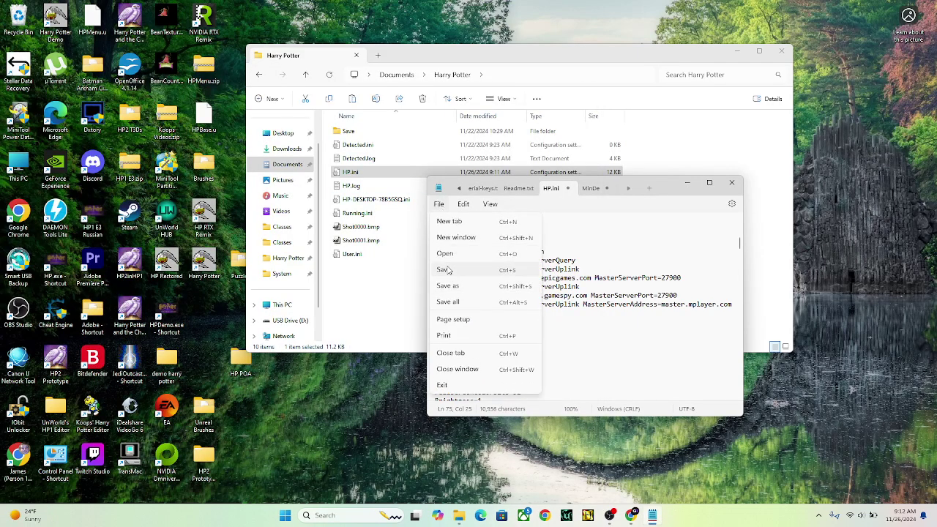
pyautogui.click(444, 269)
pyautogui.click(732, 183)
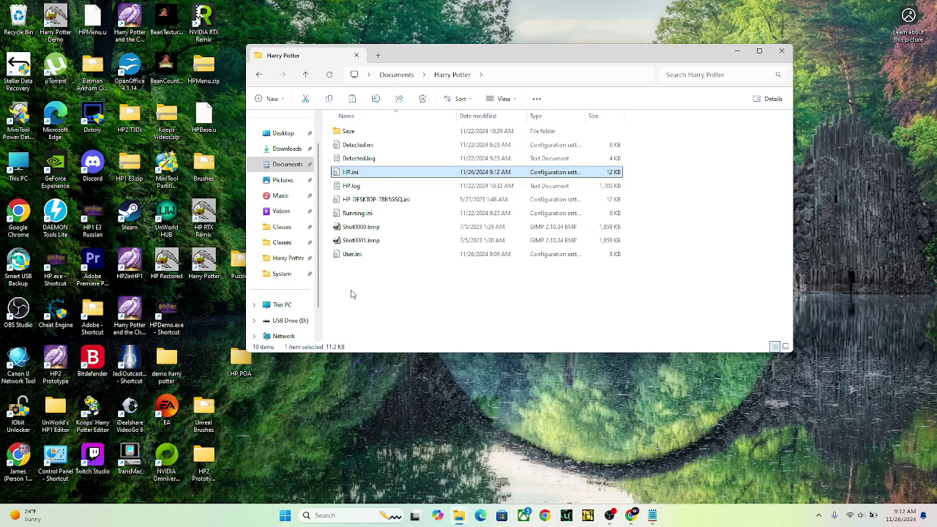
pyautogui.hotkey('alt', 'Left')
pyautogui.hotkey('alt', 'Left')
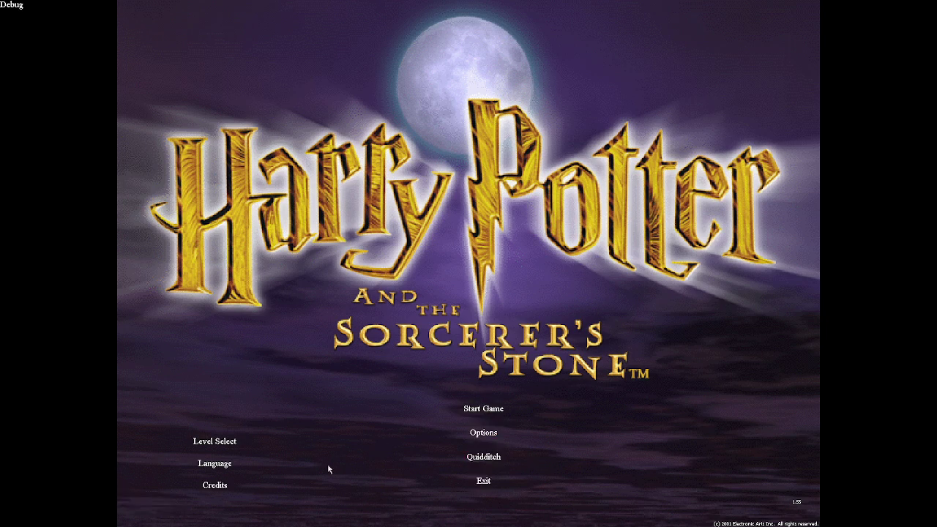
# Verify Options shows 1920x1080 resolution, then reopen the Level Select book of chapters
pyautogui.click(228, 448)
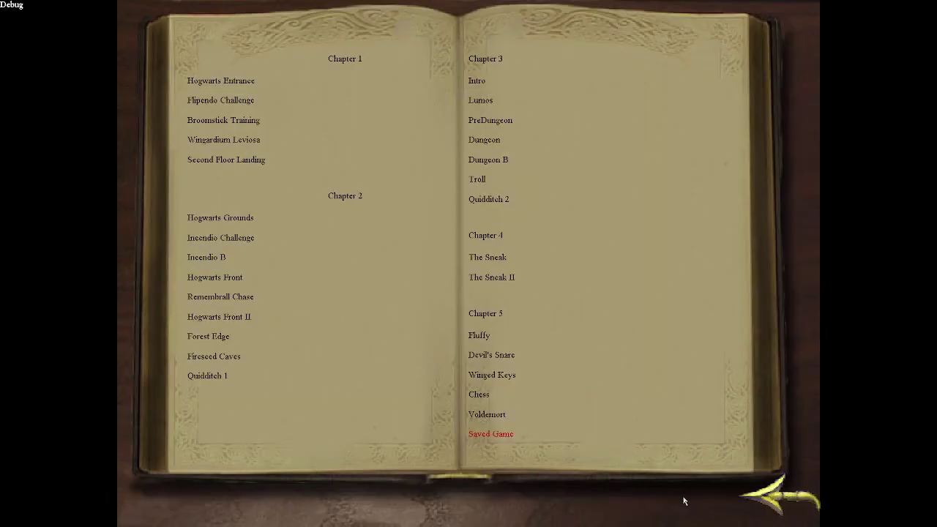
pyautogui.click(779, 498)
pyautogui.click(483, 433)
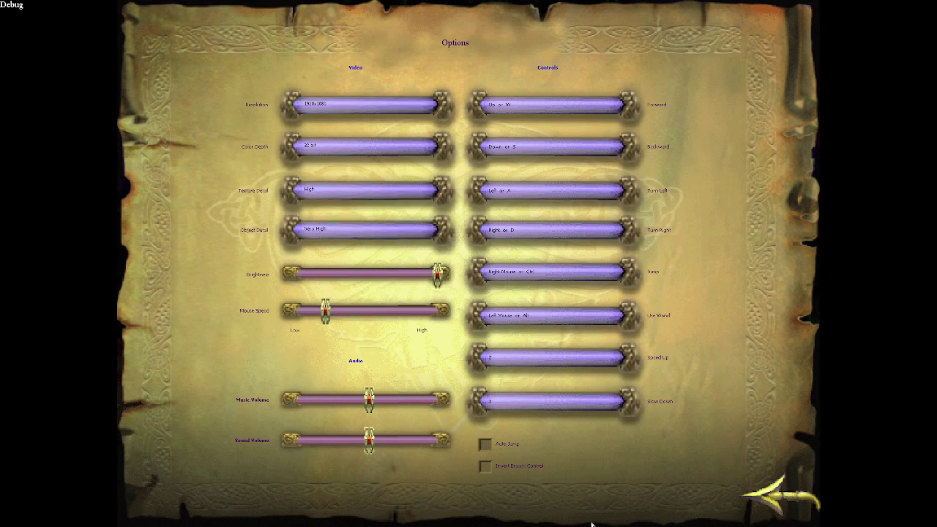
pyautogui.click(780, 497)
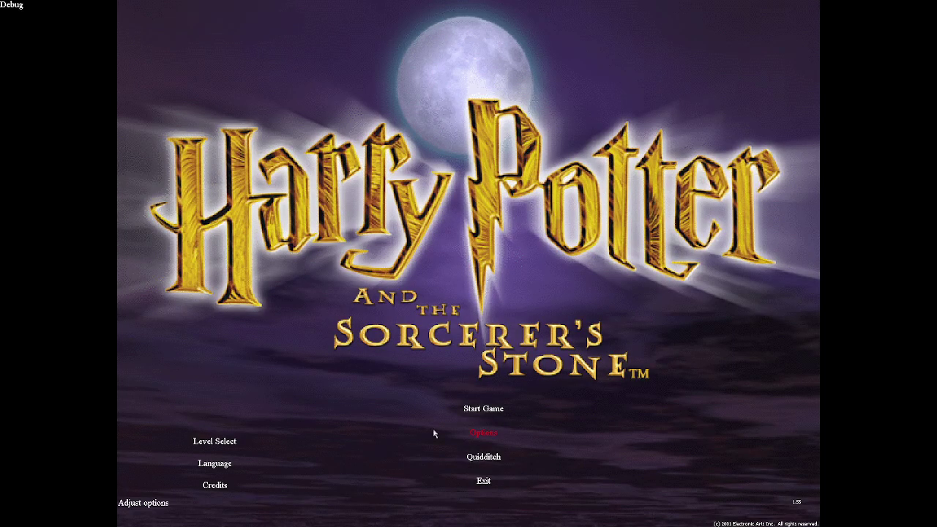
pyautogui.click(217, 447)
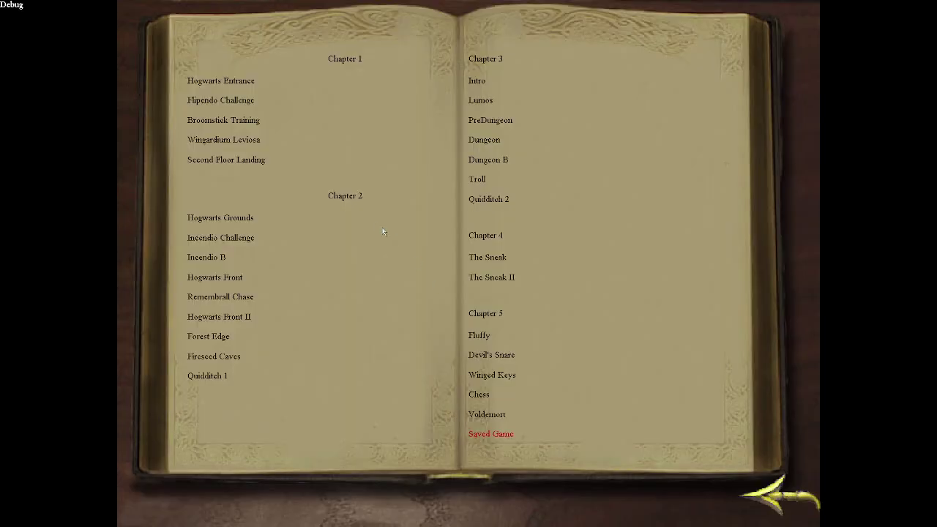
# Start Hogwarts Entrance and page through every storybook caption, including GRYFFINDOR!, into gameplay
pyautogui.click(236, 82)
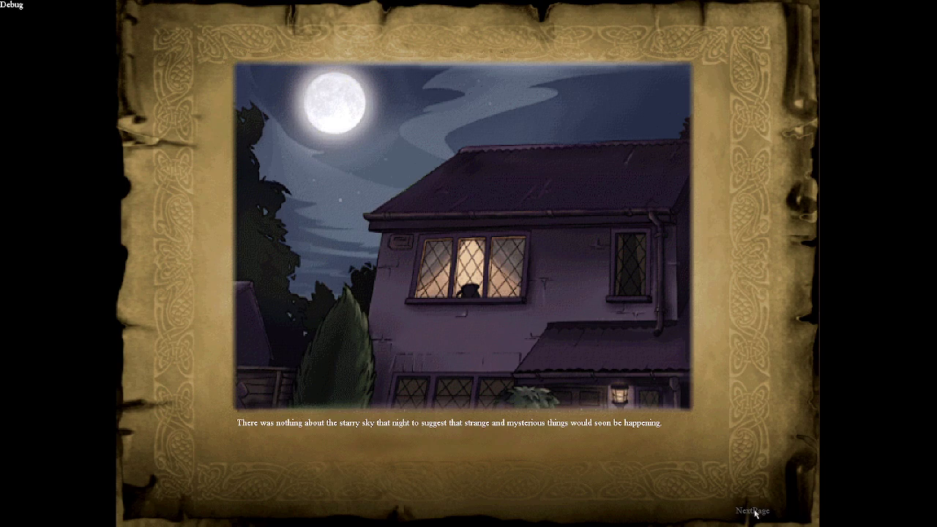
pyautogui.click(749, 513)
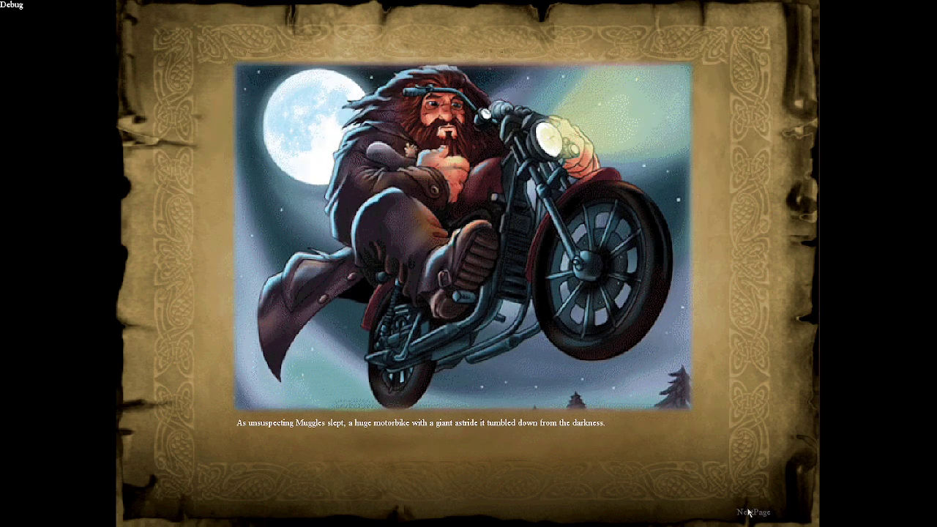
pyautogui.click(749, 512)
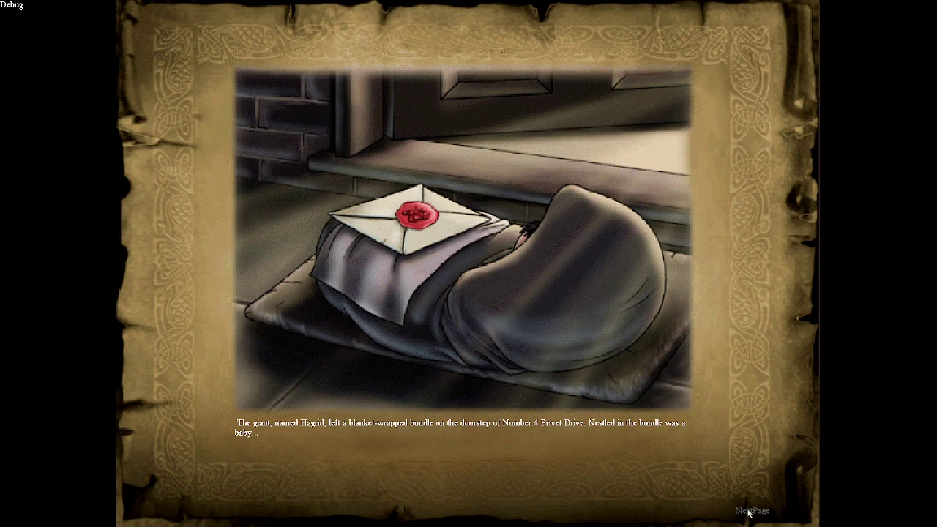
pyautogui.click(748, 514)
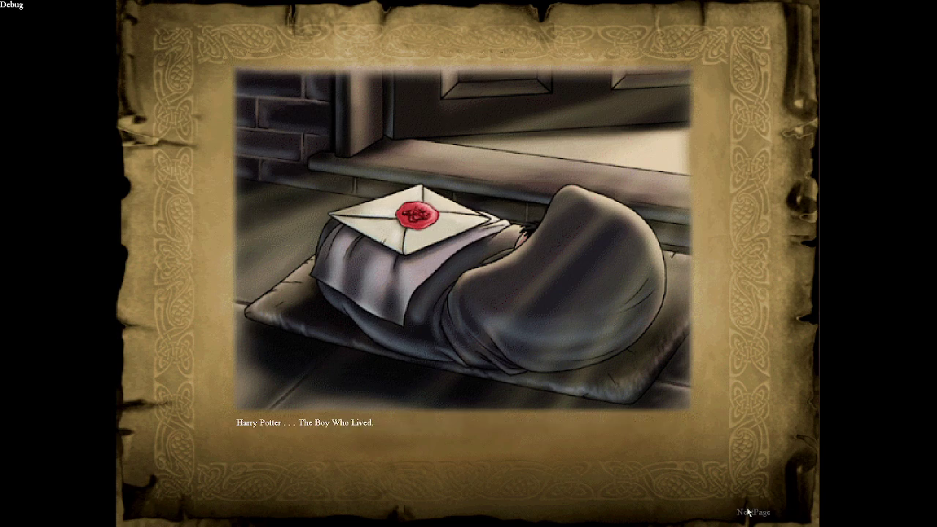
pyautogui.click(748, 513)
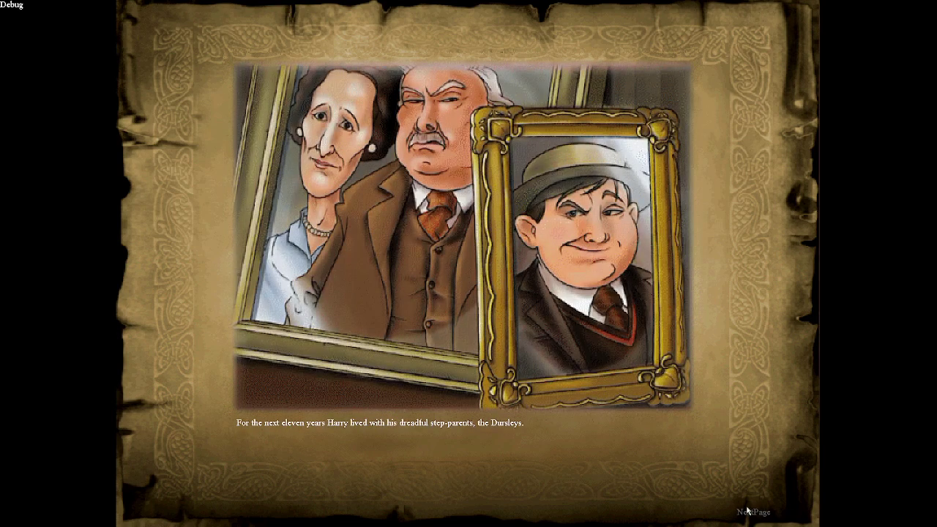
pyautogui.click(748, 511)
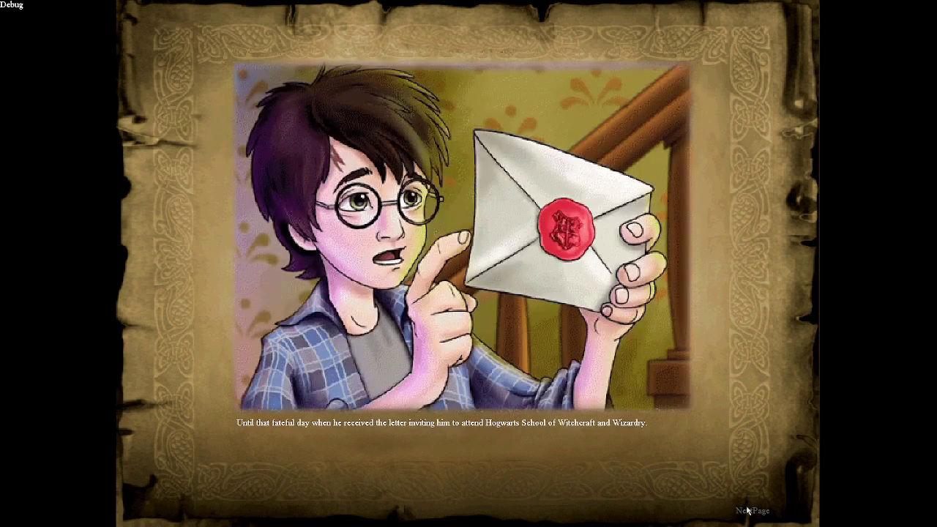
pyautogui.click(748, 511)
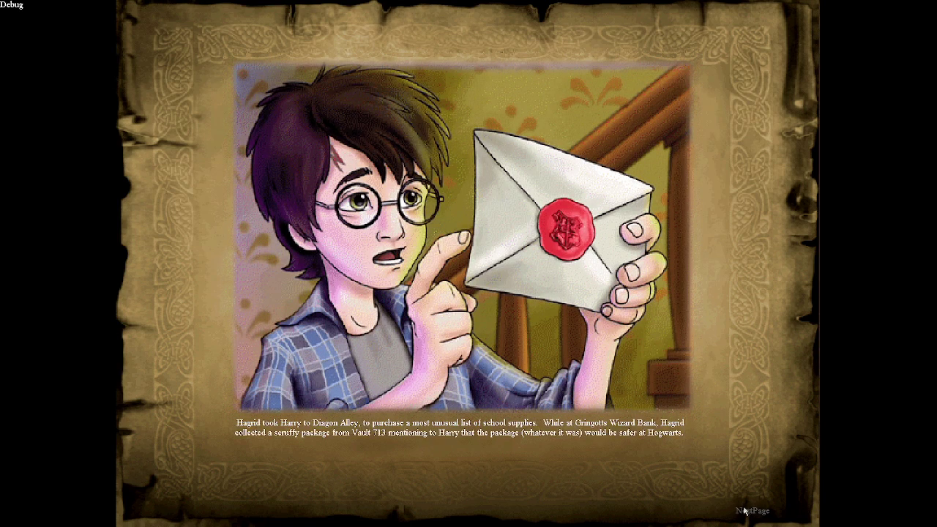
pyautogui.click(750, 515)
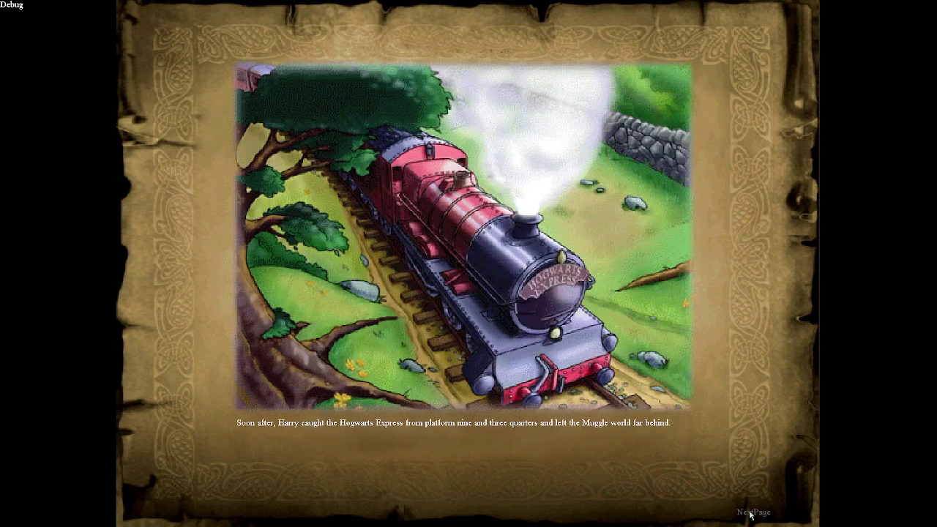
pyautogui.click(750, 515)
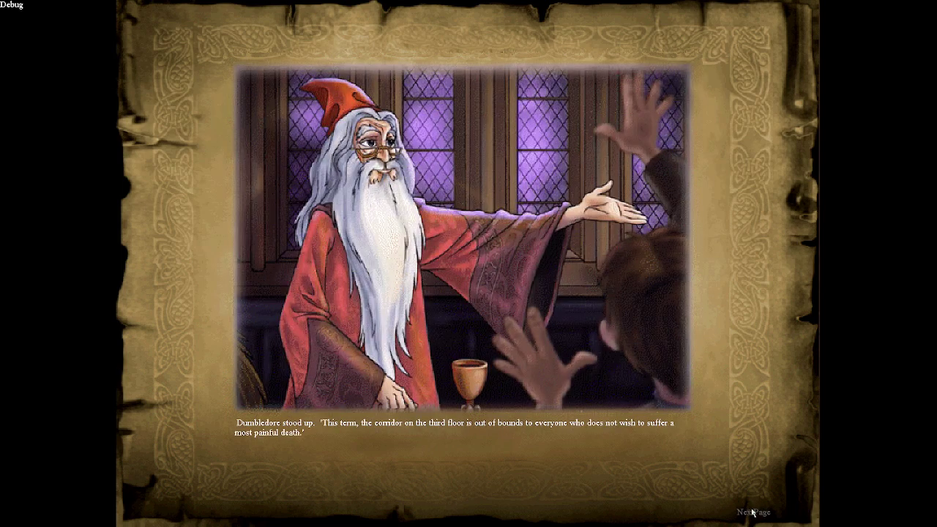
pyautogui.click(753, 512)
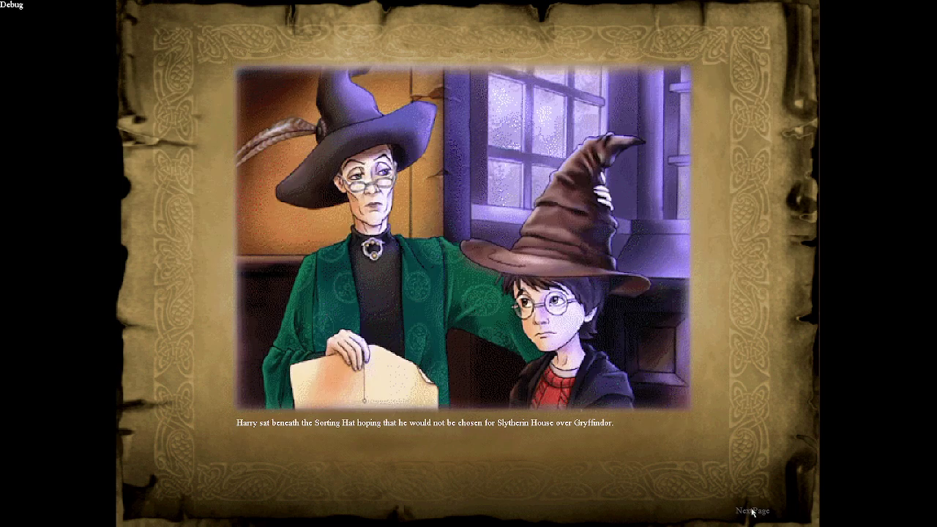
pyautogui.click(753, 512)
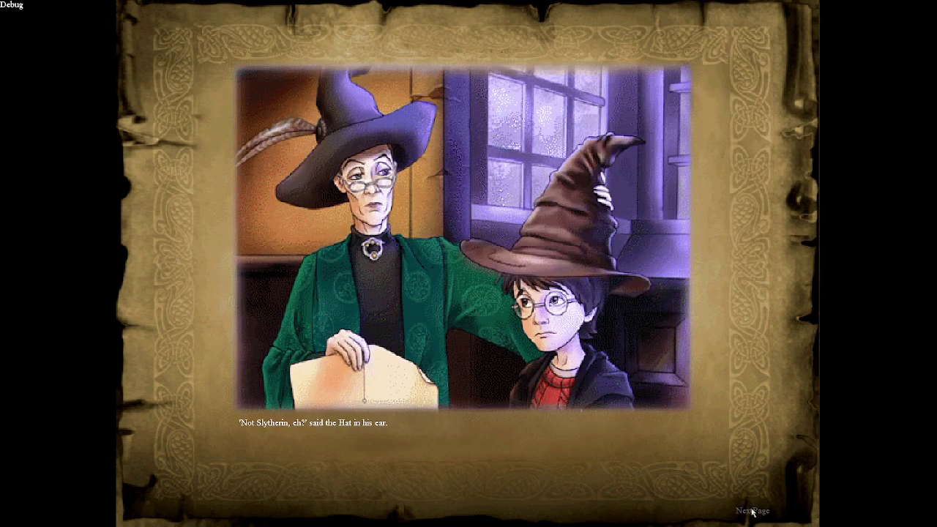
pyautogui.click(753, 513)
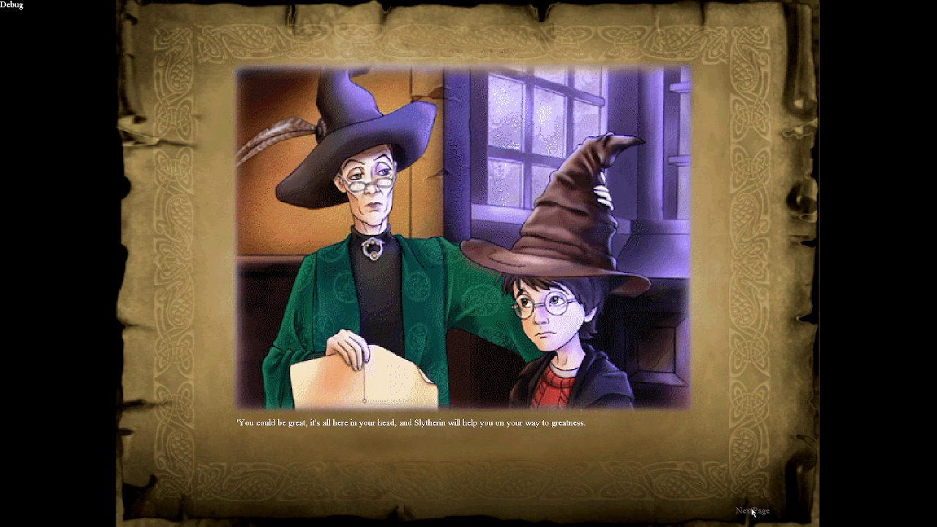
pyautogui.click(753, 512)
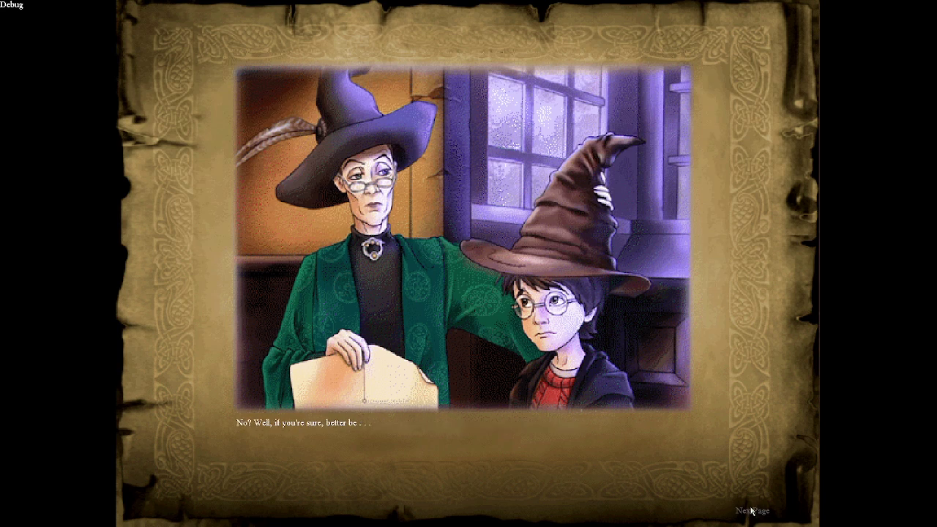
pyautogui.click(752, 512)
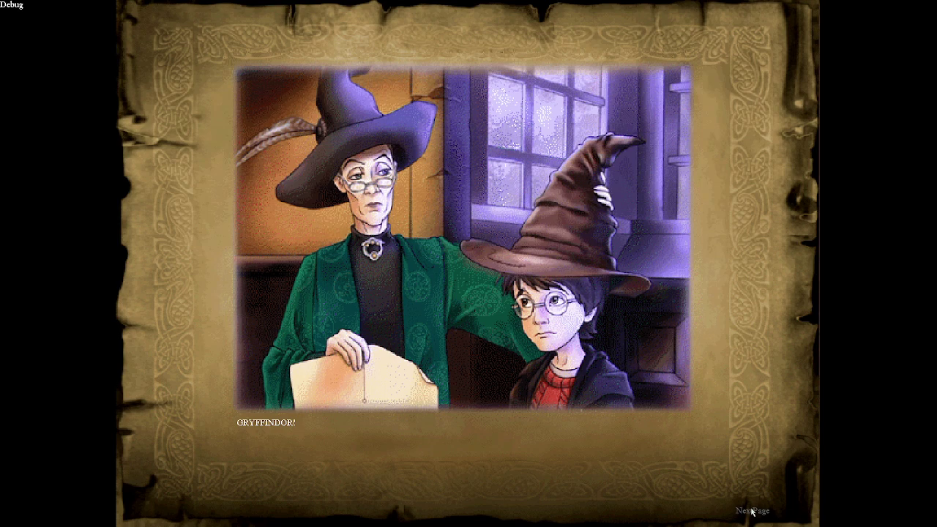
pyautogui.click(753, 511)
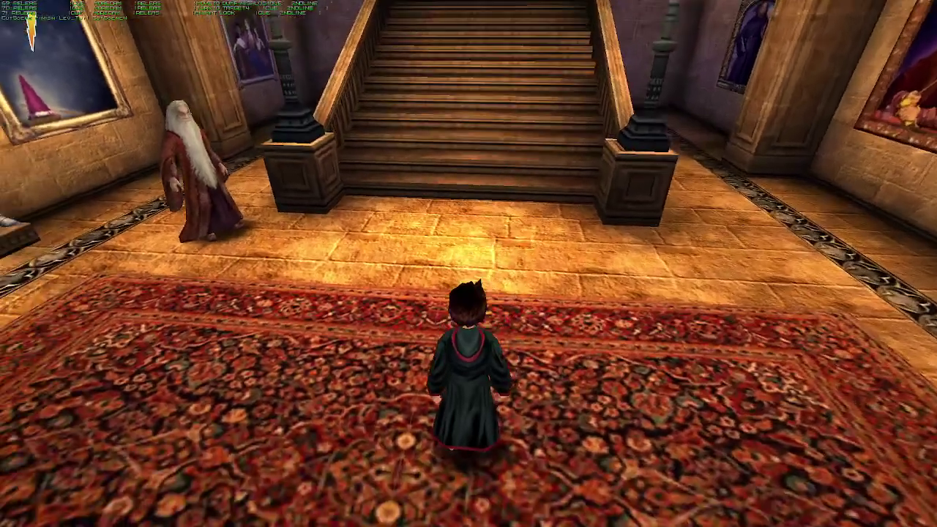
# Swing the camera left and right past the door and Dumbledore until Harry faces the grand staircase
pyautogui.press('Right')
pyautogui.press('Left')
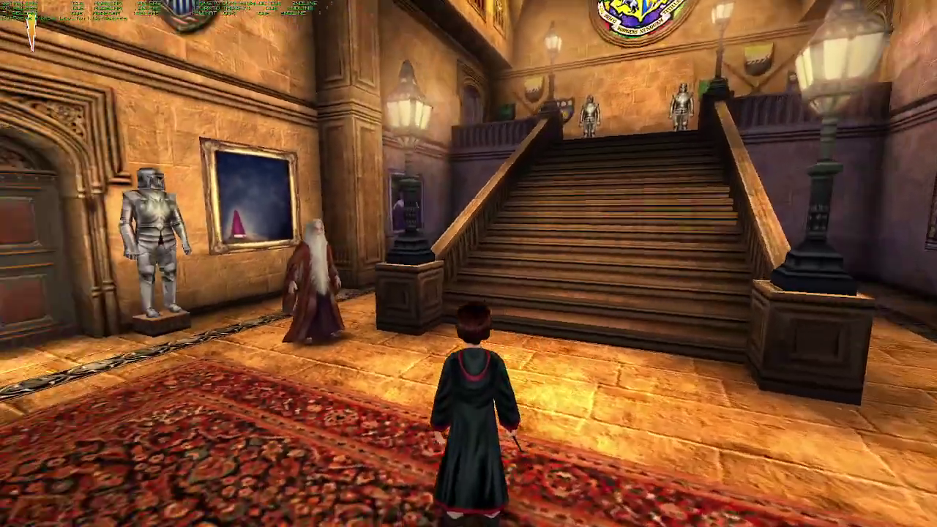
pyautogui.press('Left')
pyautogui.press('Right')
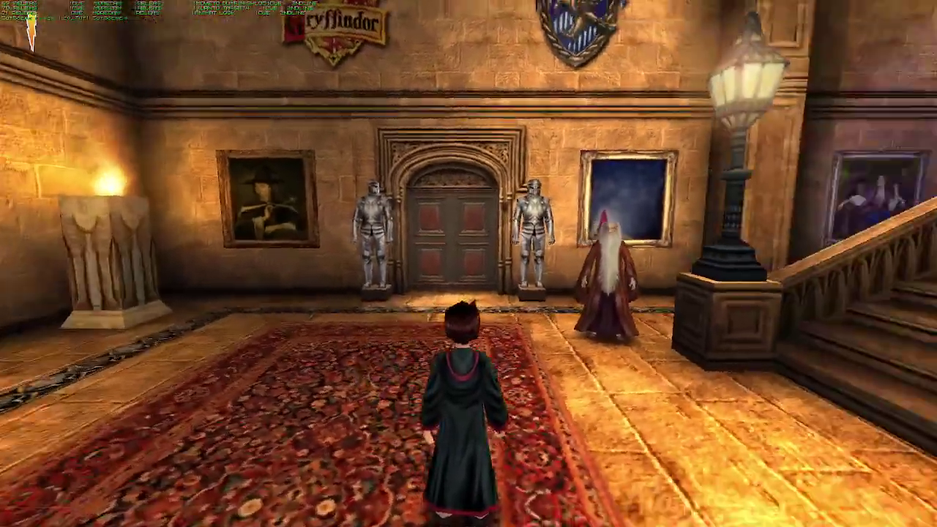
pyautogui.press('Right')
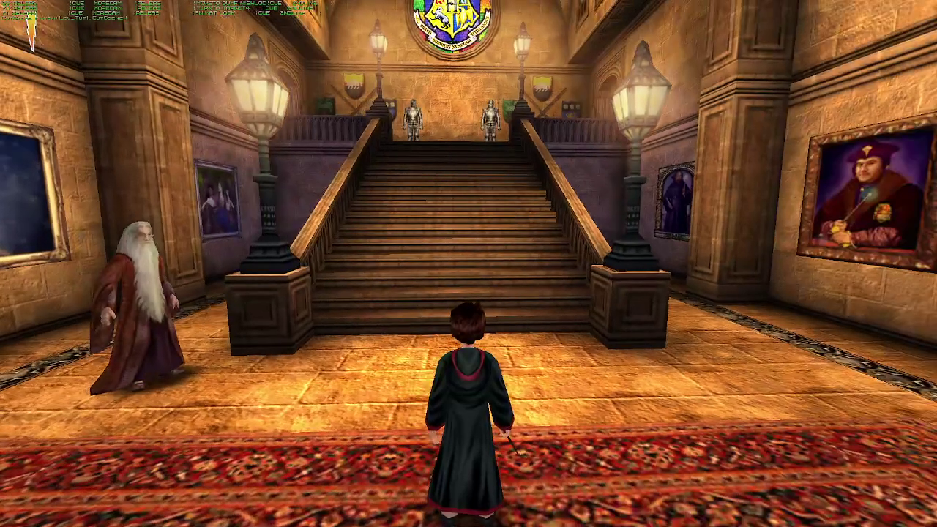